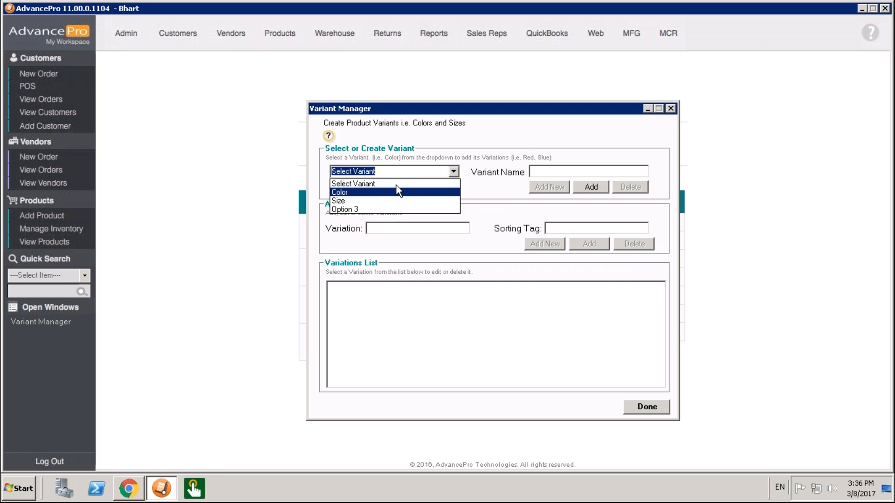
Step: Review the variations defined for the Color and Size variants, and close the Variant Manager
{"action": "left_click", "coordinate": [574, 174]}
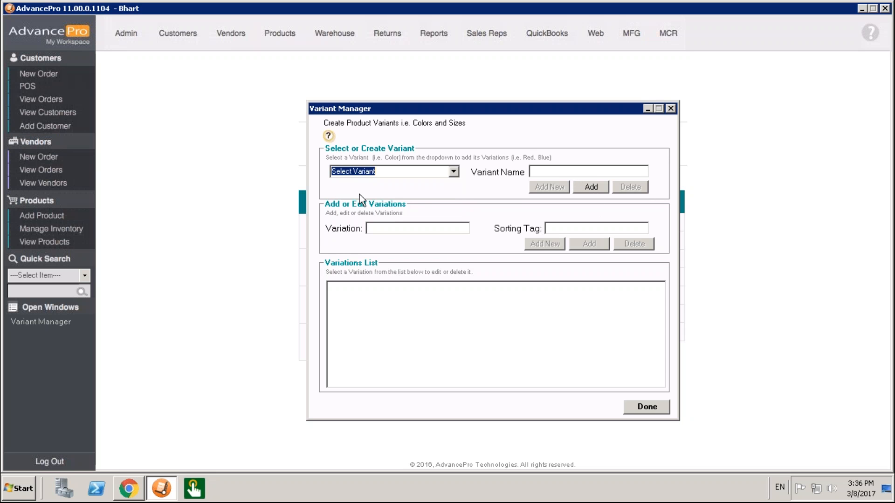
{"action": "left_click", "coordinate": [445, 177]}
{"action": "left_click", "coordinate": [374, 196]}
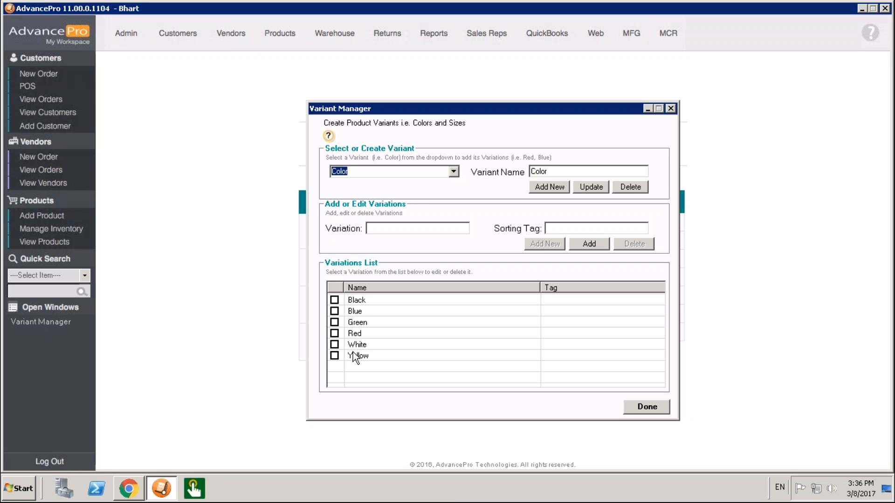
{"action": "left_click", "coordinate": [453, 172]}
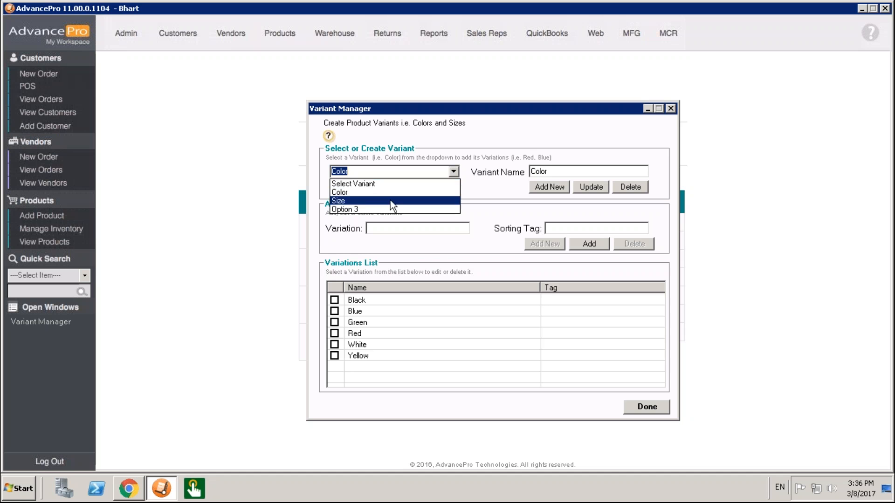
{"action": "left_click", "coordinate": [390, 201]}
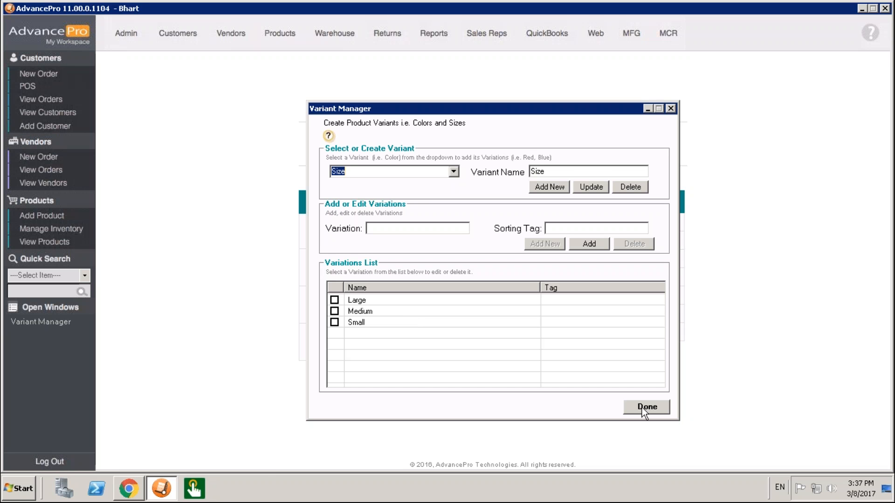
{"action": "left_click", "coordinate": [452, 172]}
{"action": "left_click", "coordinate": [406, 195]}
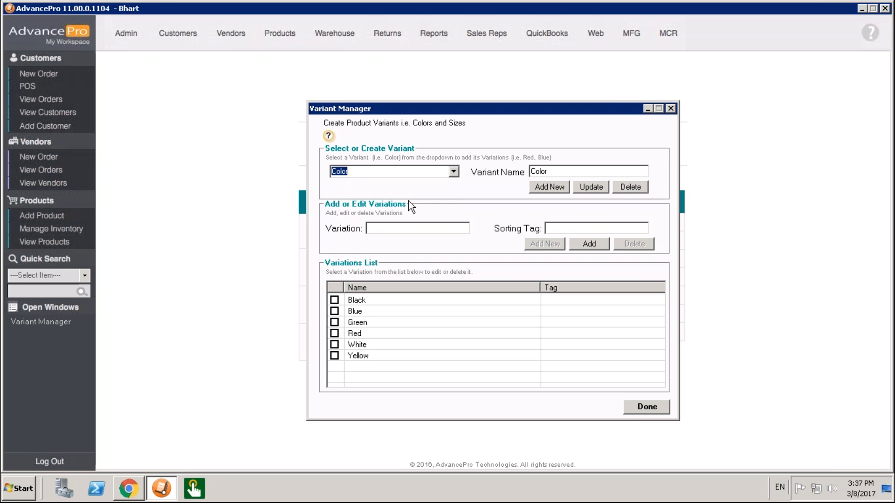
{"action": "left_click", "coordinate": [641, 406]}
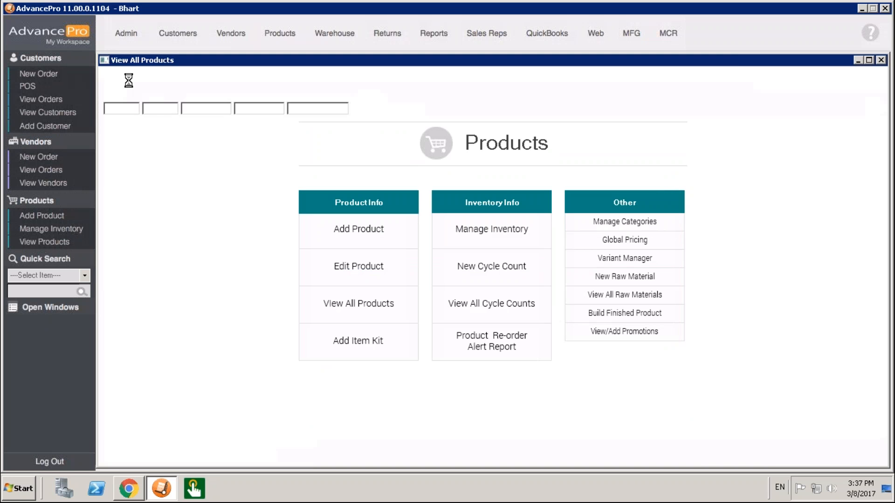
Step: Filter the product list by SKU "tshirt" and compare the listing with variants combined and separated
{"action": "type", "text": "tshirt"}
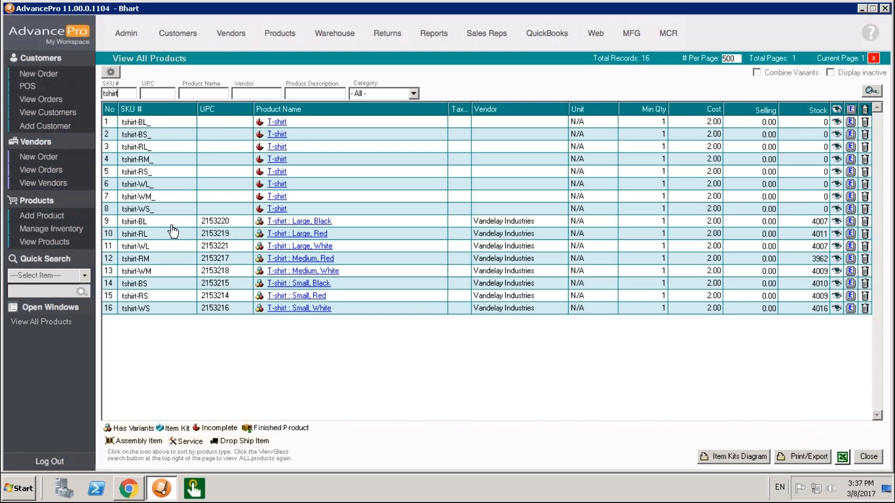
{"action": "left_click", "coordinate": [756, 72]}
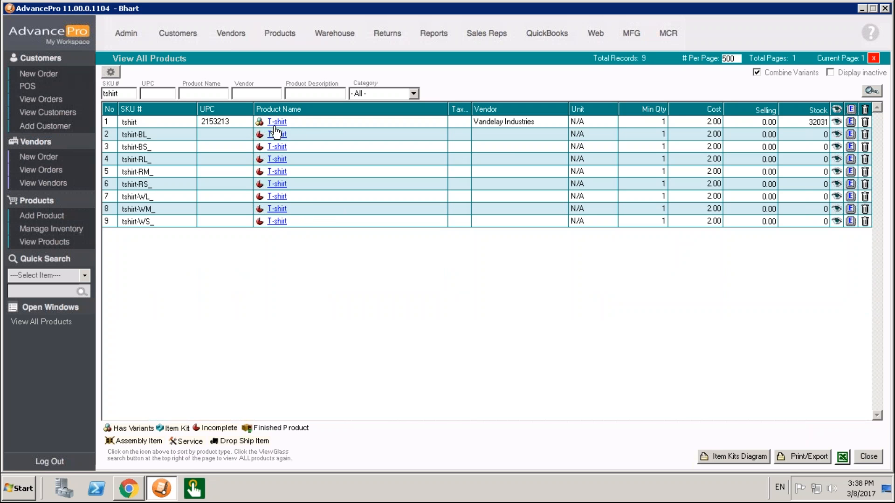
{"action": "left_click", "coordinate": [756, 74]}
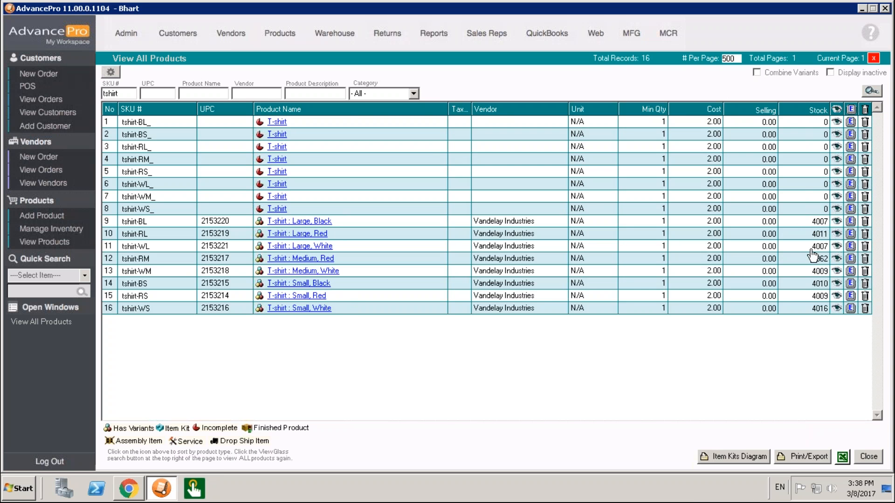
{"action": "left_click", "coordinate": [757, 73]}
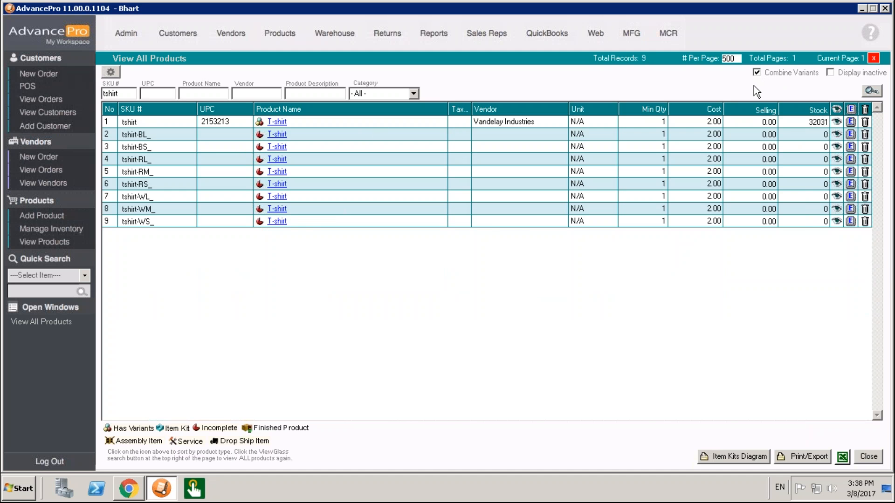
{"action": "left_click", "coordinate": [756, 73]}
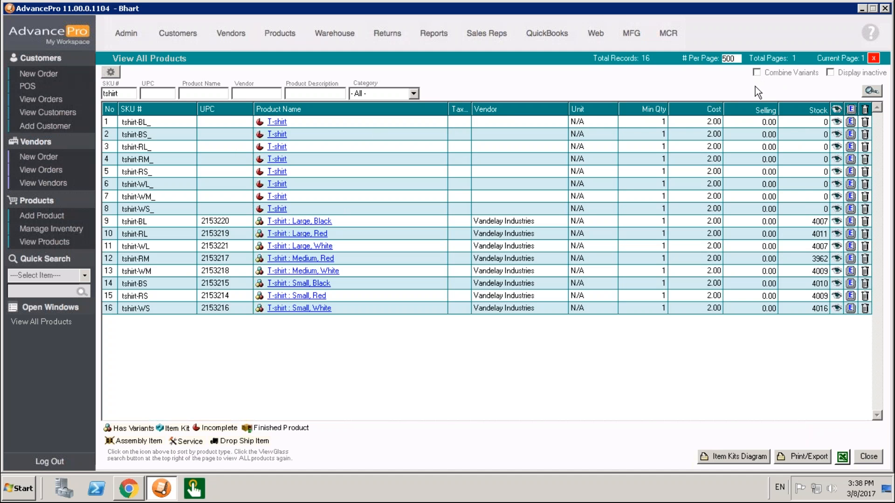
Step: Examine the pricing, lot/serial and image details of the T-shirt's small red variation, and close the product
{"action": "left_click", "coordinate": [850, 223]}
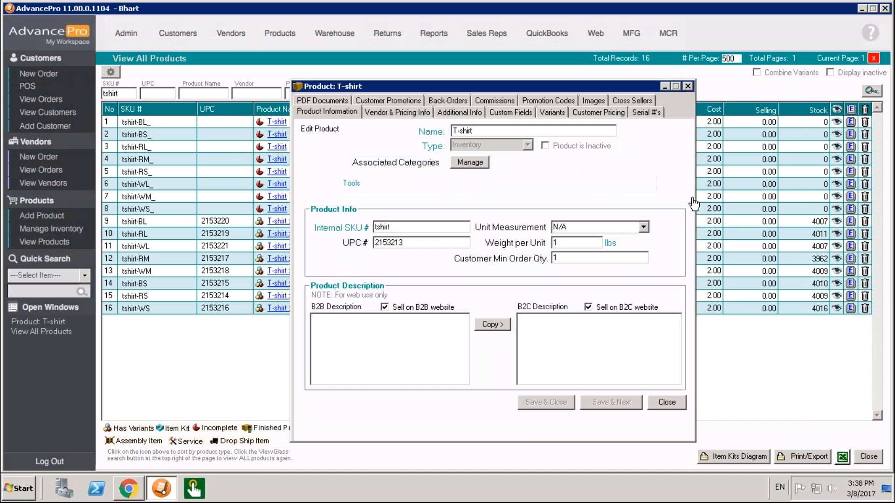
{"action": "left_click", "coordinate": [552, 113]}
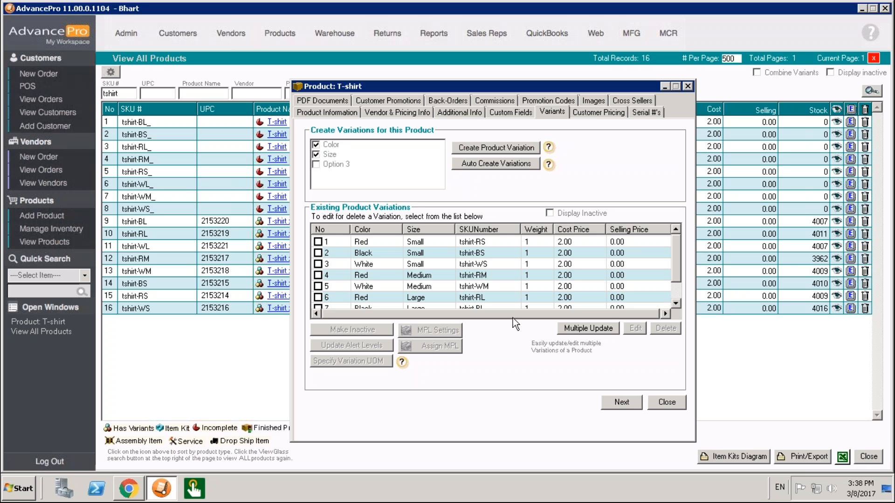
{"action": "left_click", "coordinate": [318, 242]}
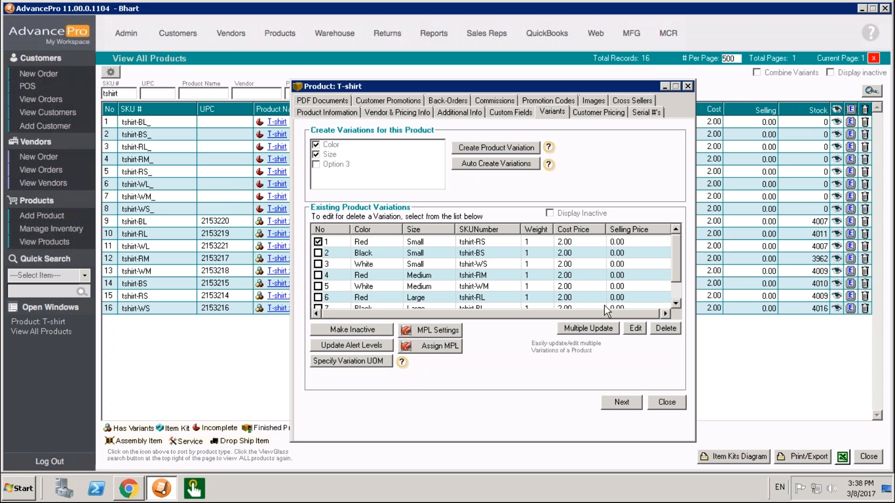
{"action": "left_click", "coordinate": [634, 329]}
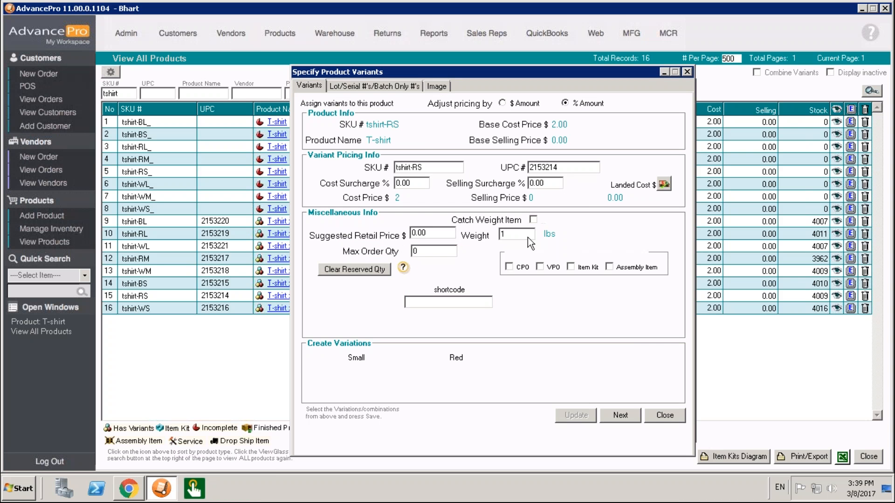
{"action": "left_click", "coordinate": [370, 88]}
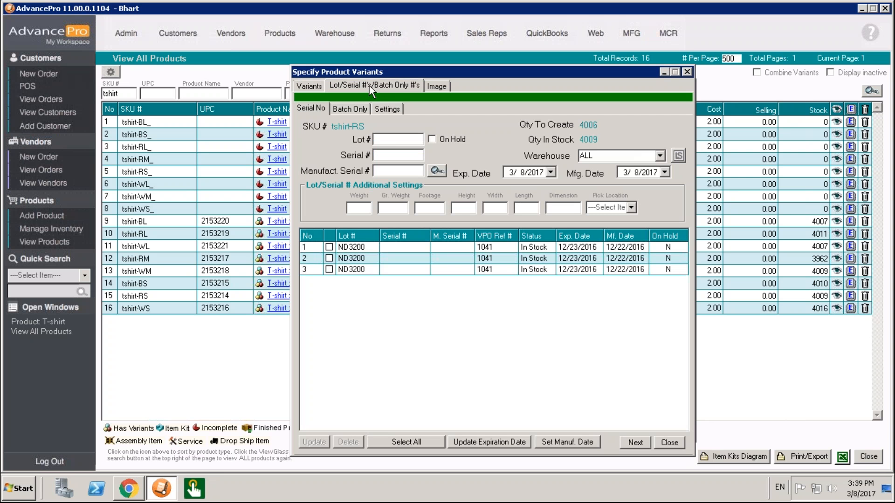
{"action": "left_click", "coordinate": [436, 87]}
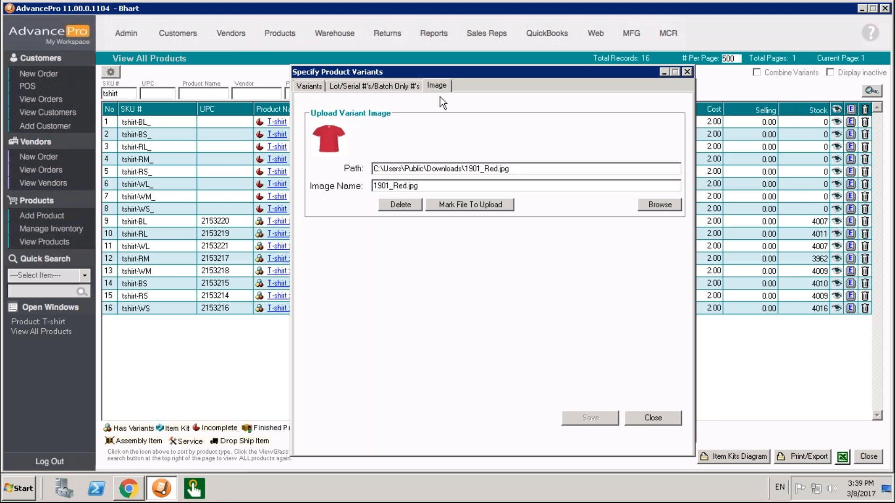
{"action": "left_click", "coordinate": [319, 87]}
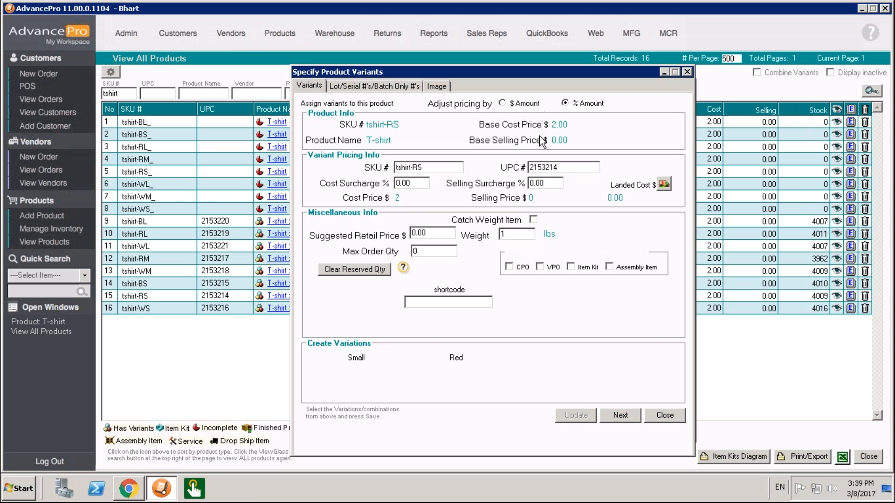
{"action": "left_click", "coordinate": [666, 415]}
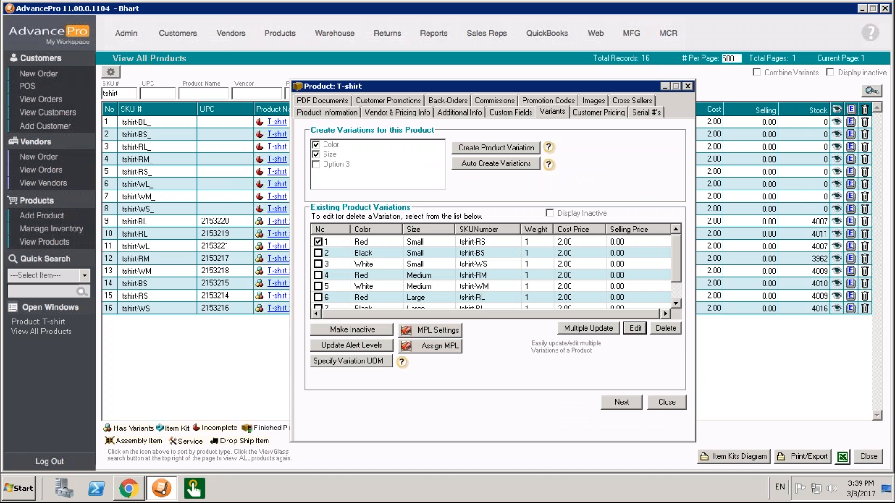
{"action": "left_click", "coordinate": [662, 403]}
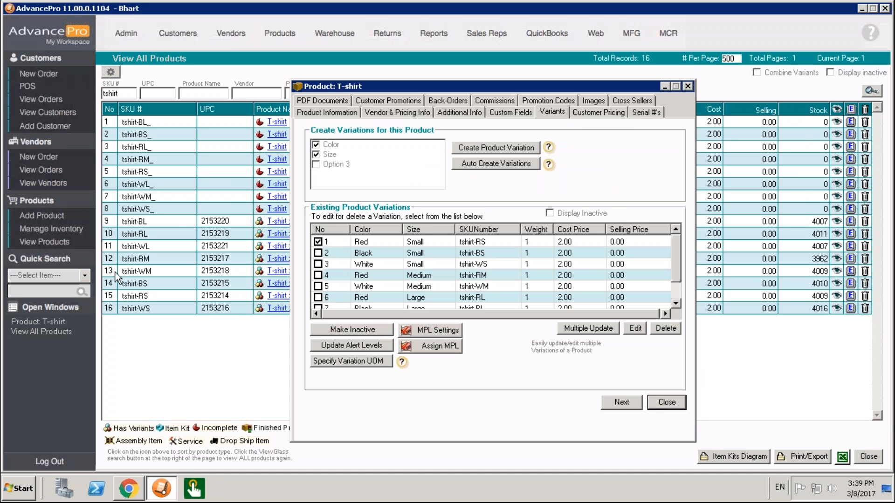
Step: Add a new product named "Shoe" with internal SKU "APTU Show" and save it, continuing to its vendor and pricing information
{"action": "left_click", "coordinate": [39, 216]}
{"action": "type", "text": "Show"}
{"action": "key", "text": "BackSpace"}
{"action": "type", "text": "e"}
{"action": "left_click", "coordinate": [397, 229]}
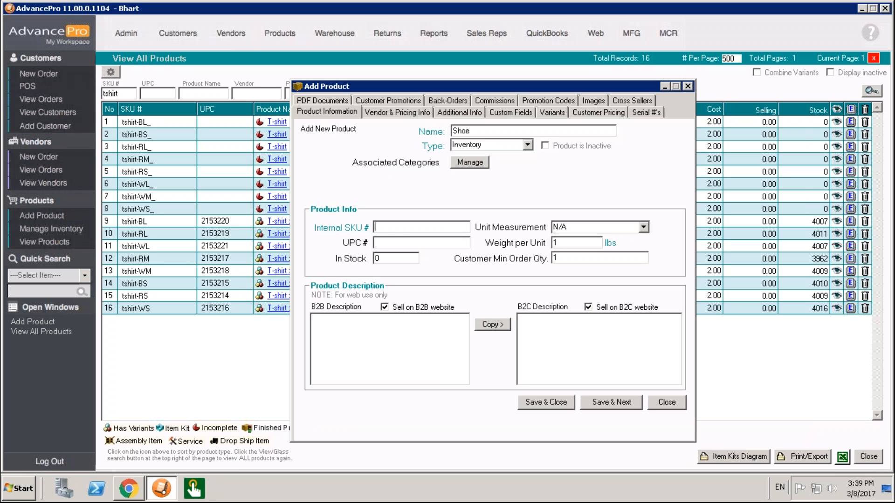
{"action": "type", "text": "APTU Show"}
{"action": "left_click", "coordinate": [630, 400]}
Step: Associate Vandelay Industries as the vendor of the Shoe product
{"action": "left_click", "coordinate": [536, 145]}
{"action": "left_click", "coordinate": [304, 168]}
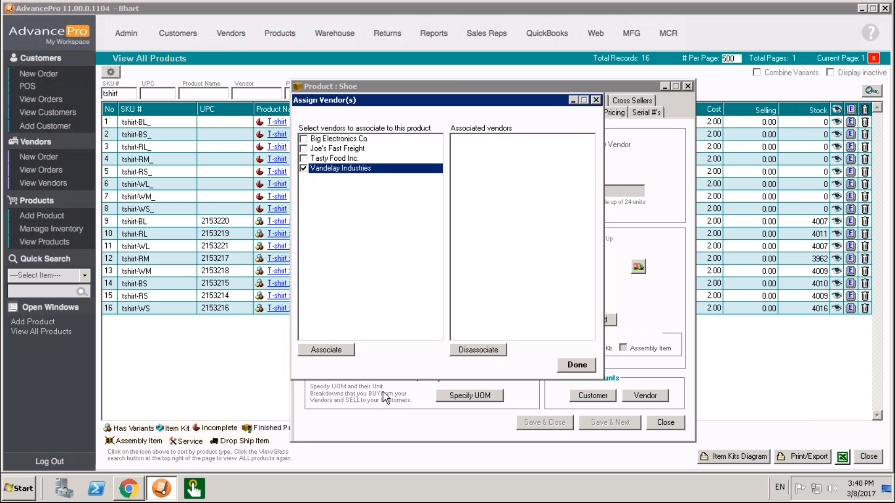
{"action": "left_click", "coordinate": [335, 350]}
{"action": "left_click", "coordinate": [576, 364]}
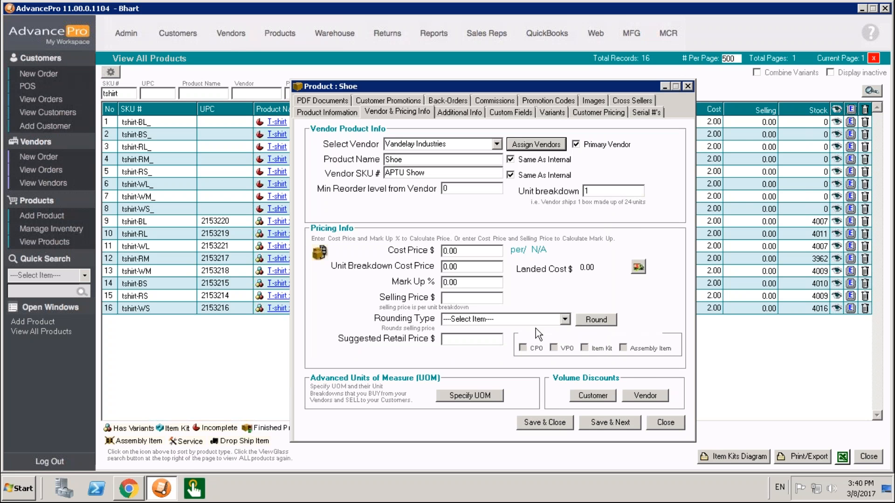
Step: Set the Shoe's cost price to 1.50 and save it with the adjustment reason "APTU"
{"action": "type", "text": "1.50"}
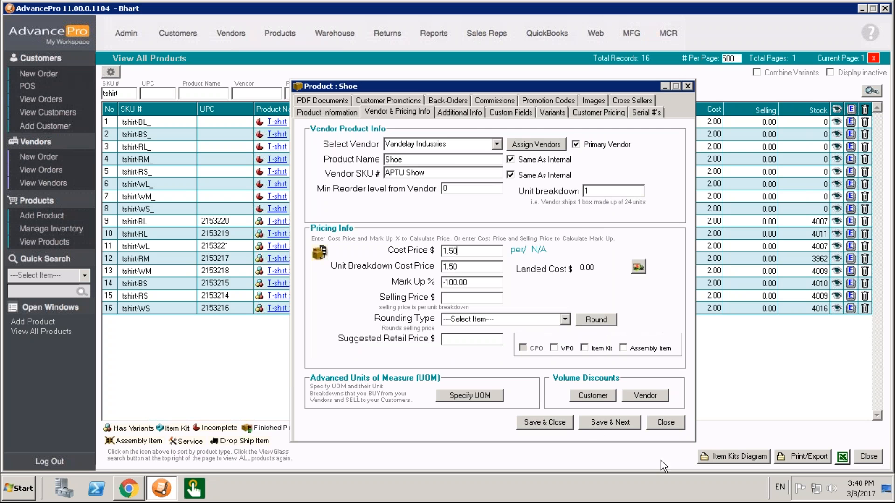
{"action": "left_click", "coordinate": [596, 421]}
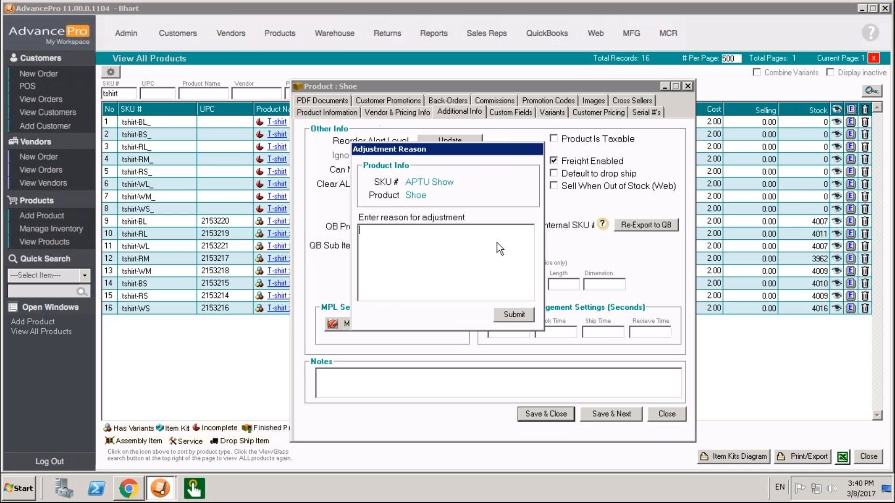
{"action": "type", "text": "APTU"}
{"action": "left_click", "coordinate": [519, 315]}
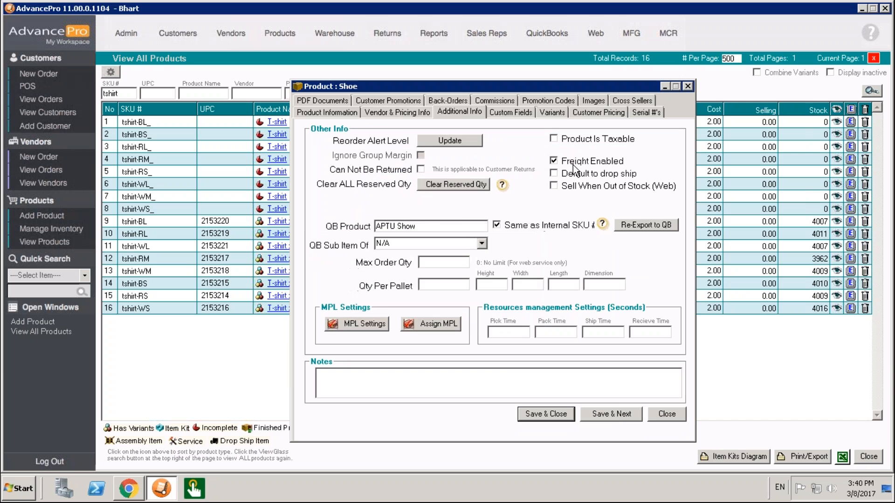
Step: Enable the Color and Size variants for the Shoe product and open automatic variation creation
{"action": "left_click", "coordinate": [550, 112]}
{"action": "left_click", "coordinate": [316, 145]}
{"action": "left_click", "coordinate": [315, 154]}
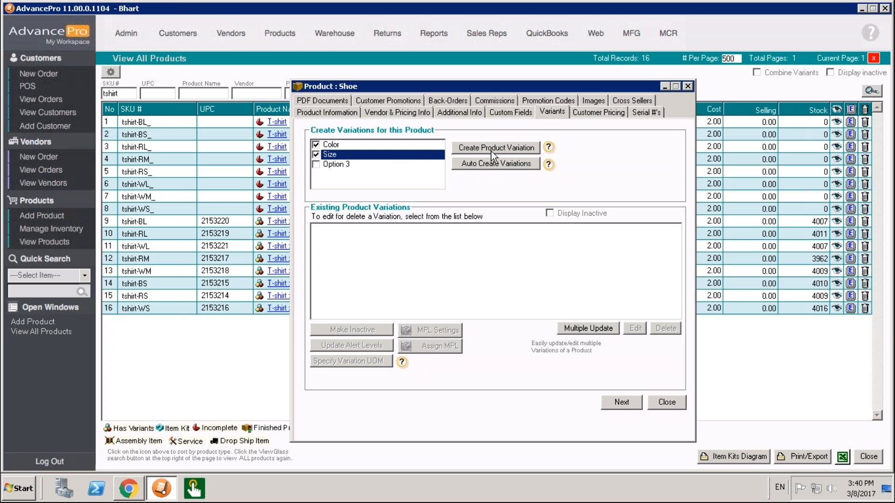
{"action": "left_click", "coordinate": [495, 164]}
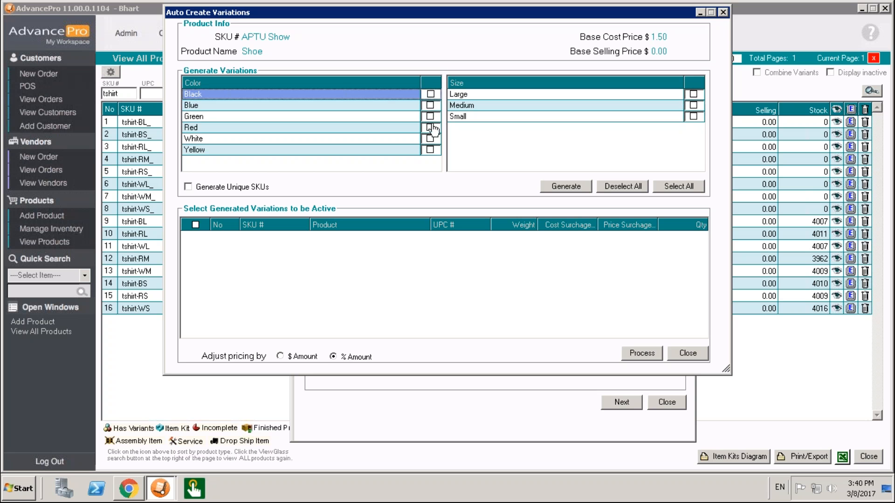
{"action": "left_click", "coordinate": [429, 105]}
{"action": "left_click", "coordinate": [431, 116]}
{"action": "left_click", "coordinate": [693, 93]}
{"action": "left_click", "coordinate": [693, 105]}
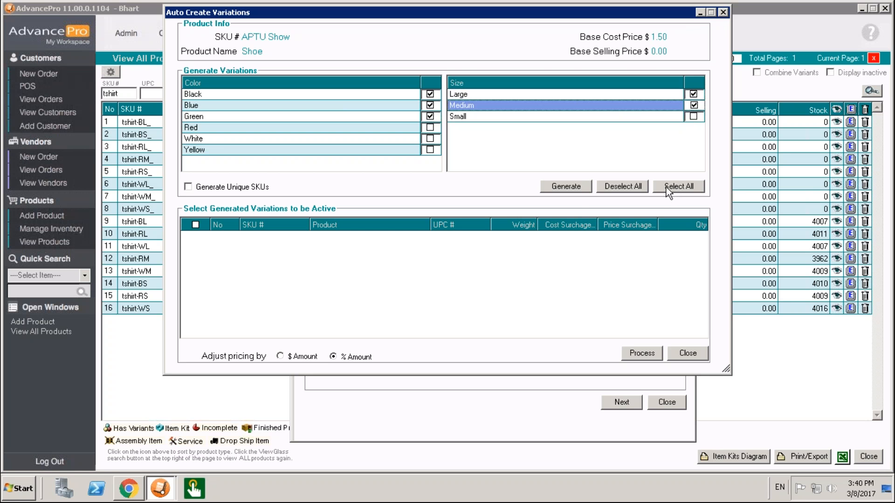
Step: Enable unique SKU generation with variant abbreviations, and clear all selected colors and sizes
{"action": "left_click", "coordinate": [257, 188]}
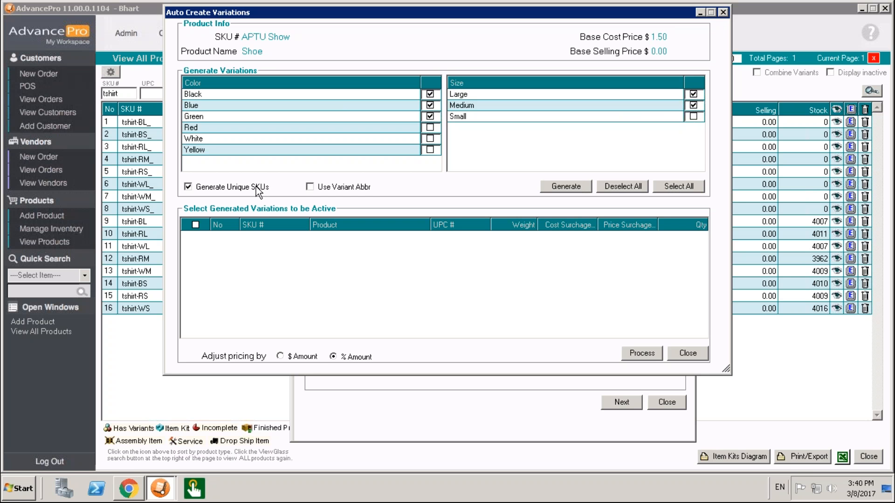
{"action": "left_click", "coordinate": [311, 187]}
{"action": "left_click", "coordinate": [621, 189]}
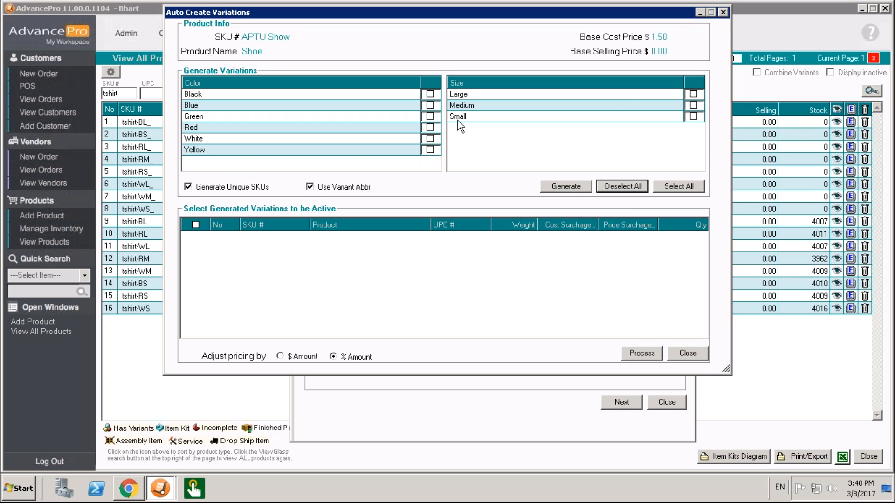
Step: Generate Shoe variations for the colors Black and Blue in sizes Large, Medium and Small
{"action": "left_click", "coordinate": [430, 94]}
{"action": "left_click", "coordinate": [429, 104]}
{"action": "left_click", "coordinate": [693, 94]}
{"action": "left_click", "coordinate": [693, 104]}
{"action": "left_click", "coordinate": [693, 117]}
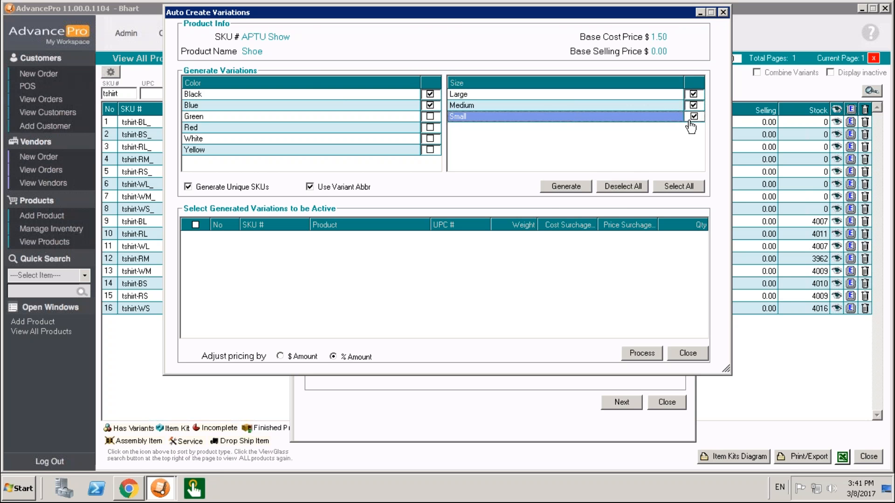
{"action": "left_click", "coordinate": [556, 191]}
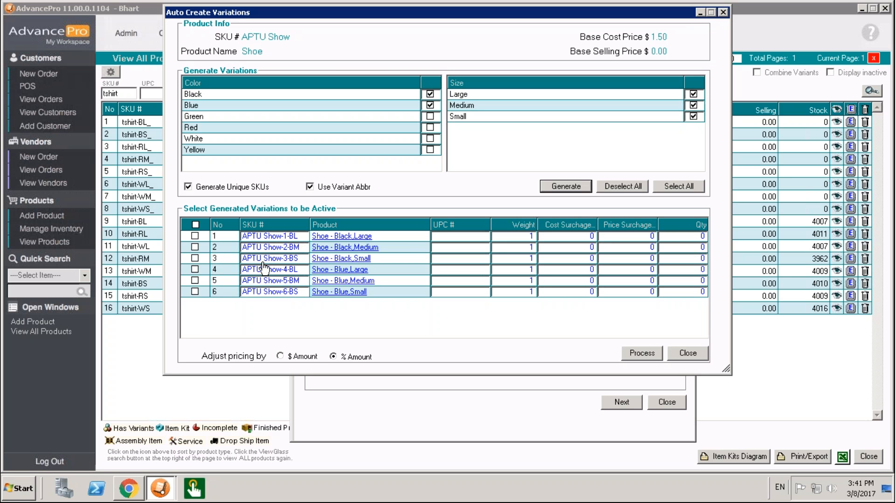
{"action": "left_click", "coordinate": [436, 236]}
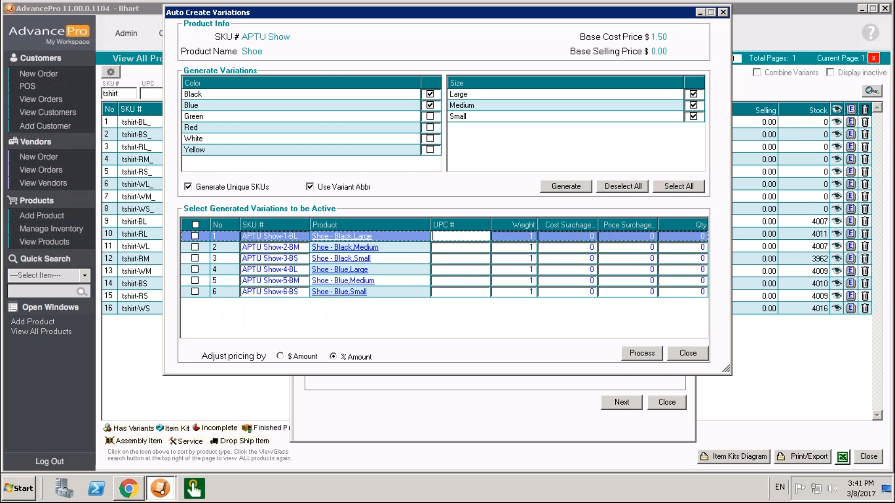
{"action": "left_click", "coordinate": [436, 259]}
{"action": "left_click", "coordinate": [436, 270]}
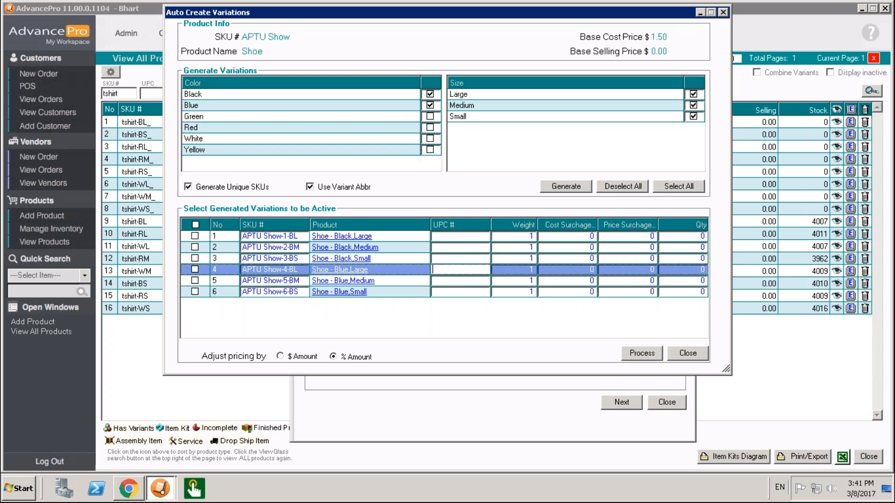
Step: Activate and process all generated Shoe variations, and close the product record
{"action": "left_click", "coordinate": [444, 282]}
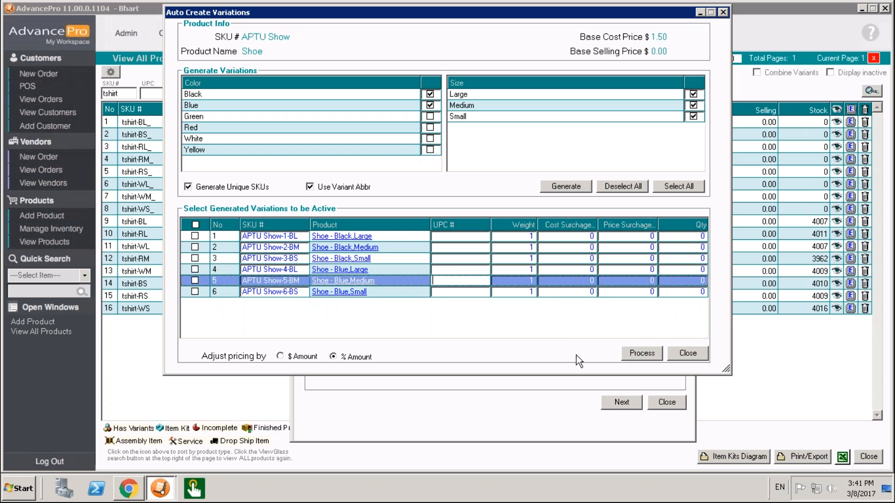
{"action": "left_click", "coordinate": [195, 225]}
{"action": "left_click", "coordinate": [641, 356]}
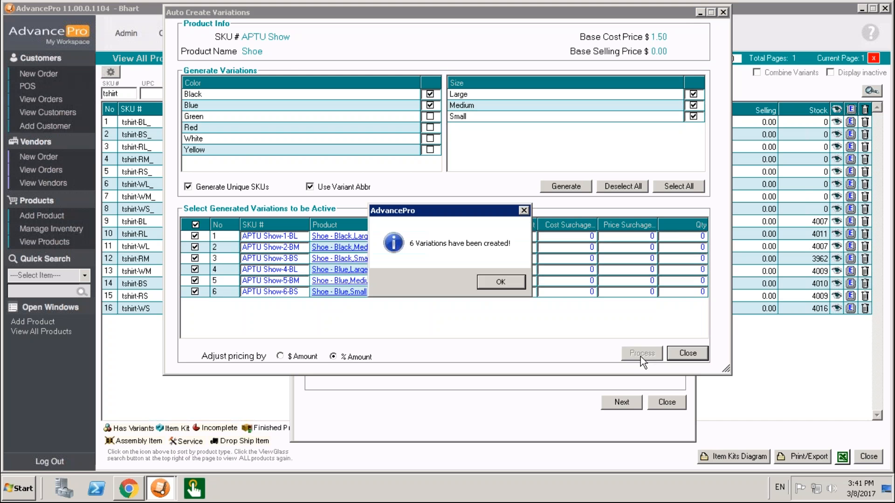
{"action": "left_click", "coordinate": [508, 284]}
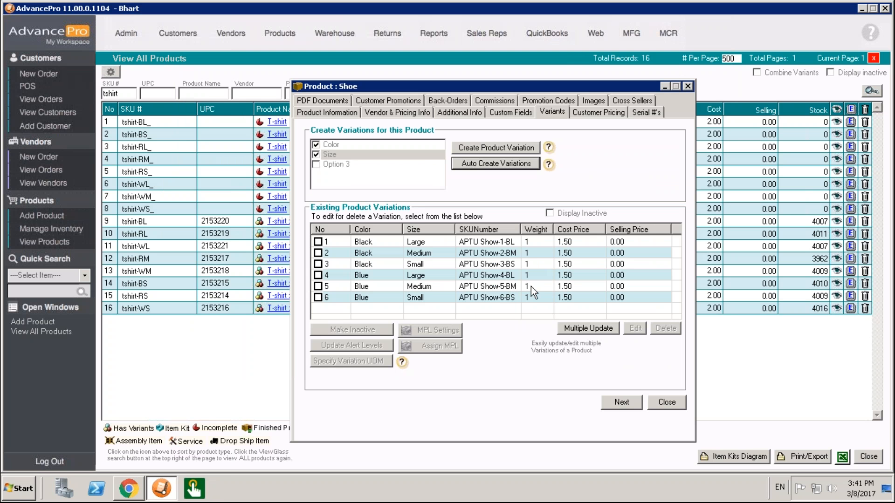
{"action": "left_click", "coordinate": [668, 408]}
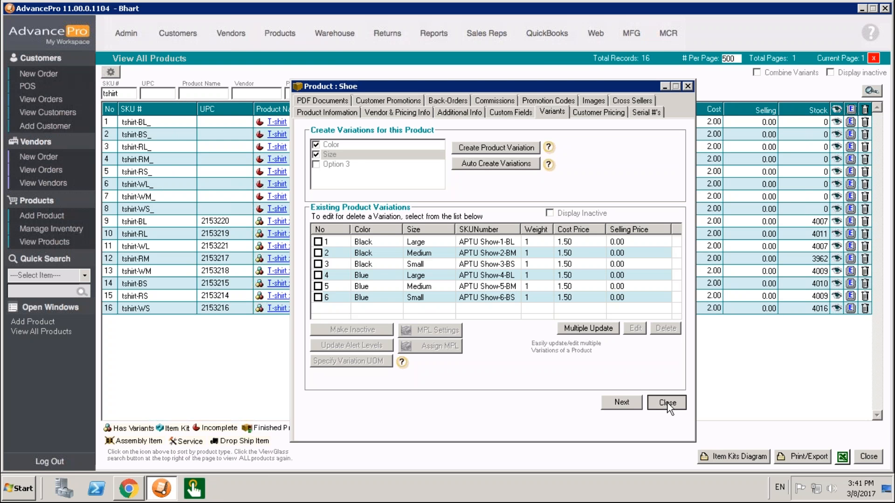
{"action": "left_click", "coordinate": [458, 284]}
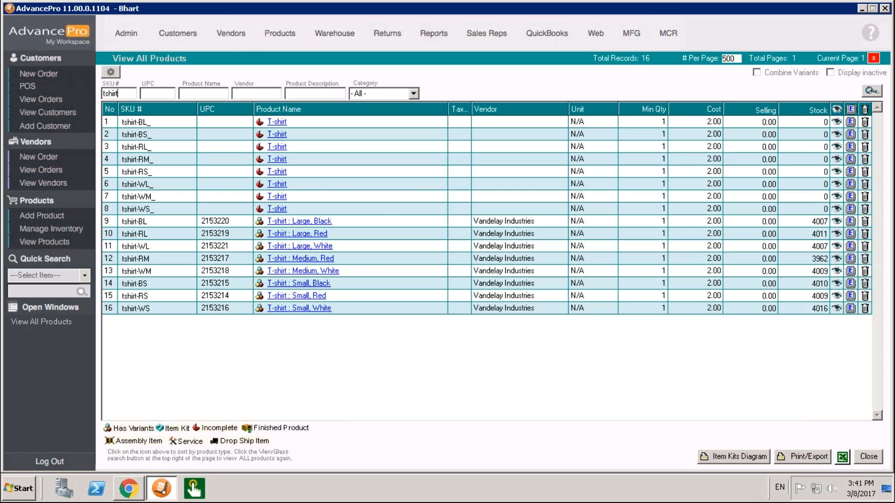
Step: Review the Order Matrix settings in the admin utilities and close them
{"action": "left_click", "coordinate": [130, 42]}
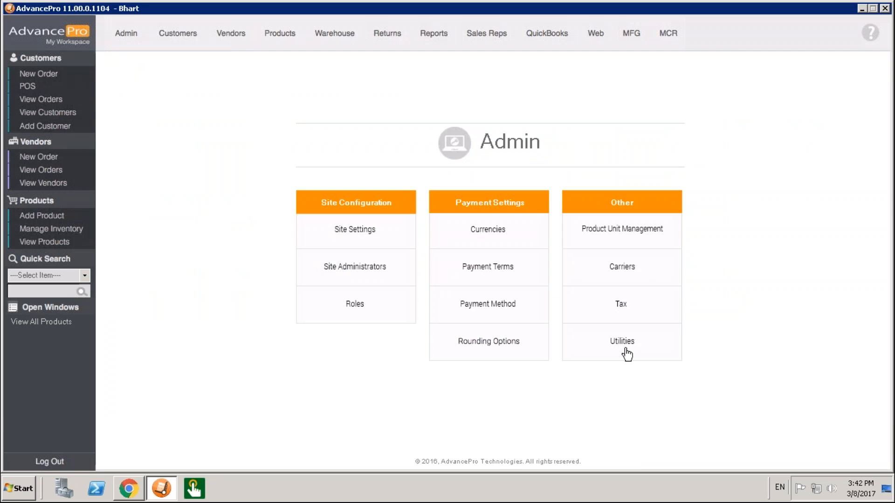
{"action": "left_click", "coordinate": [626, 354]}
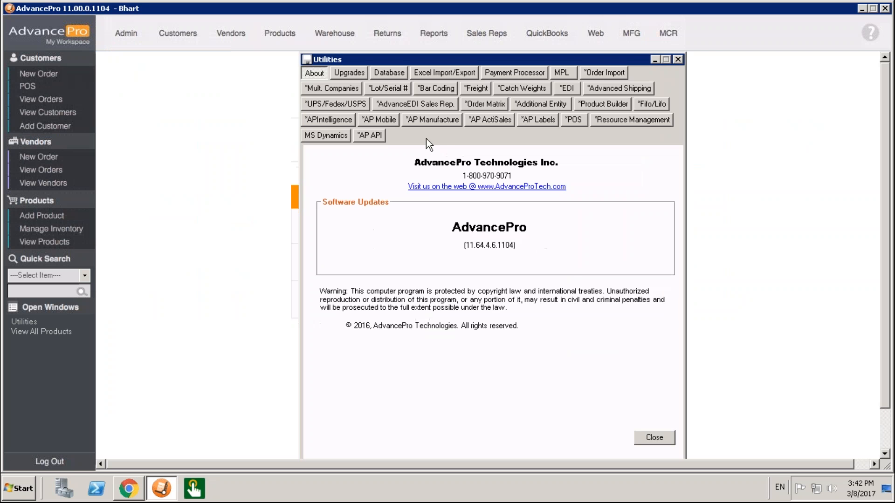
{"action": "left_click", "coordinate": [477, 104]}
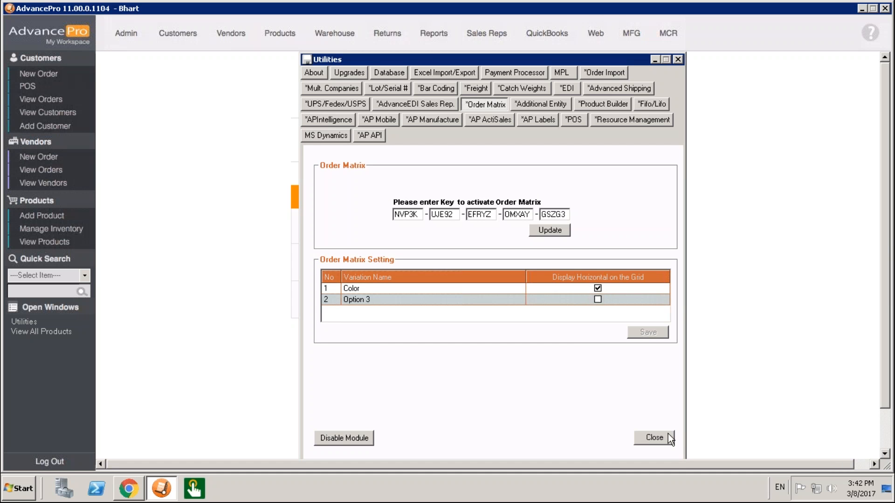
{"action": "left_click", "coordinate": [655, 437]}
Step: Delete the Multi-Warehouse variation from the Option 3 variant in the Variant Manager and close the manager
{"action": "left_click", "coordinate": [289, 35]}
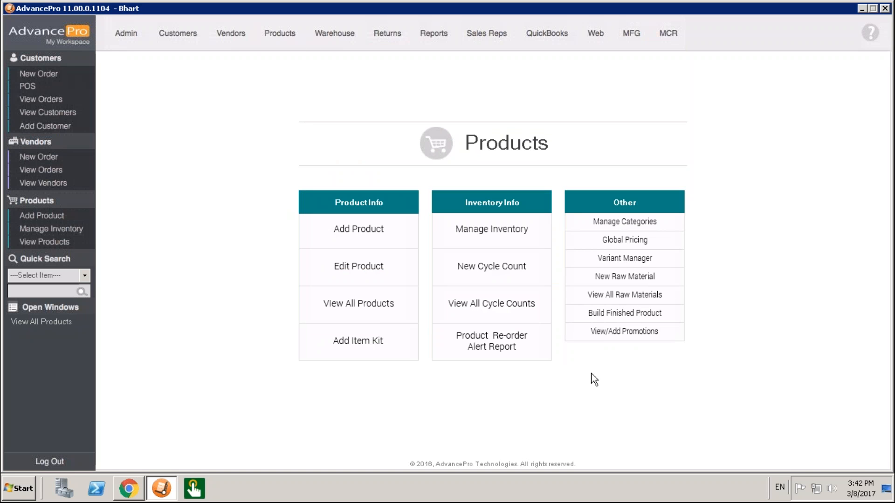
{"action": "left_click", "coordinate": [646, 260]}
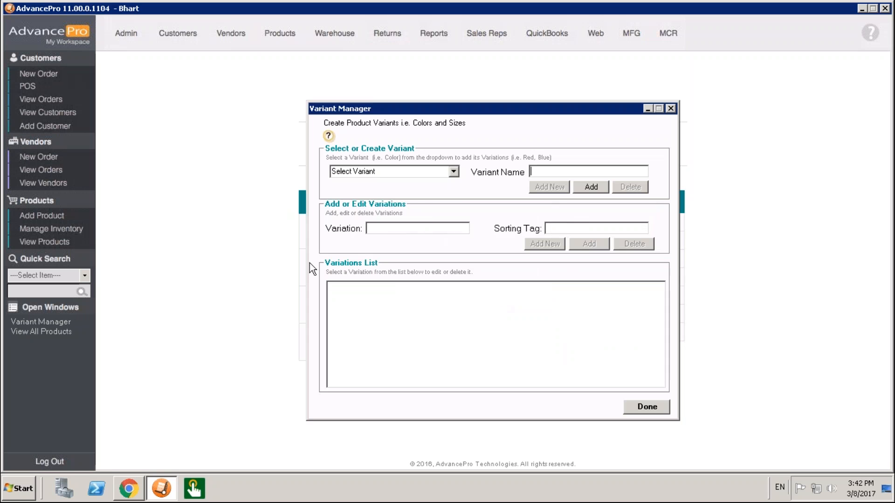
{"action": "left_click", "coordinate": [453, 172]}
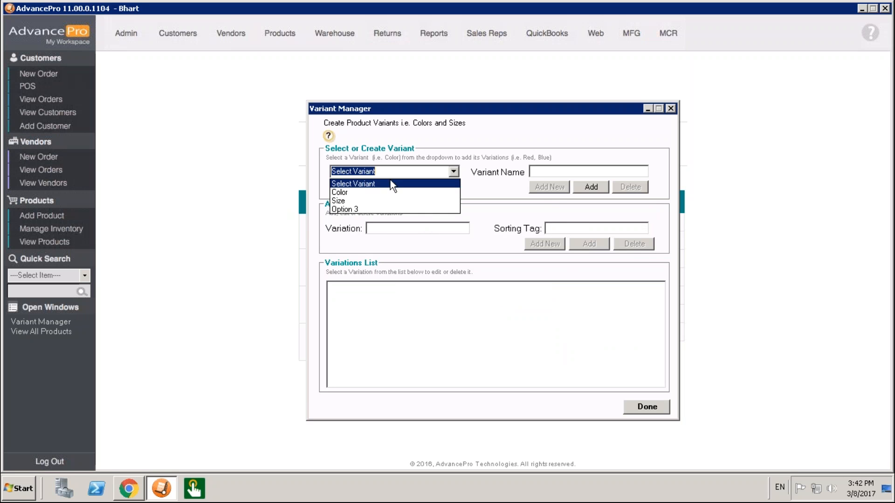
{"action": "left_click", "coordinate": [360, 208]}
{"action": "left_click", "coordinate": [334, 333]}
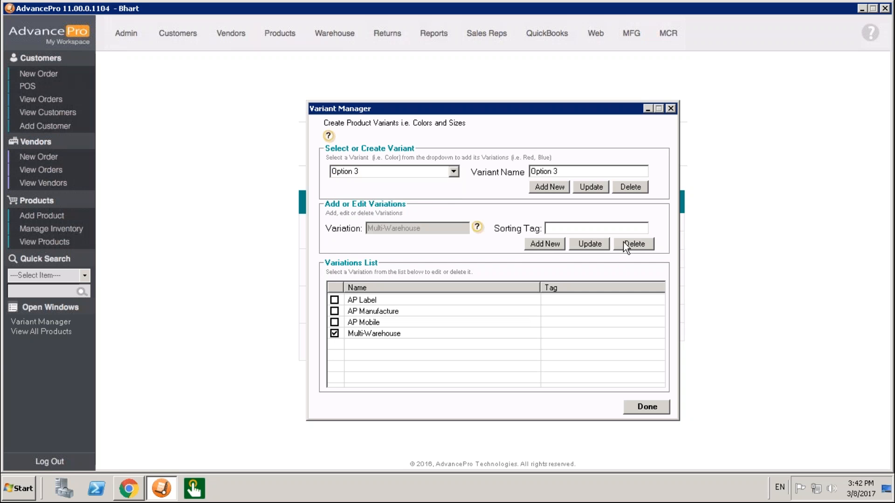
{"action": "left_click", "coordinate": [623, 243]}
{"action": "left_click", "coordinate": [539, 274]}
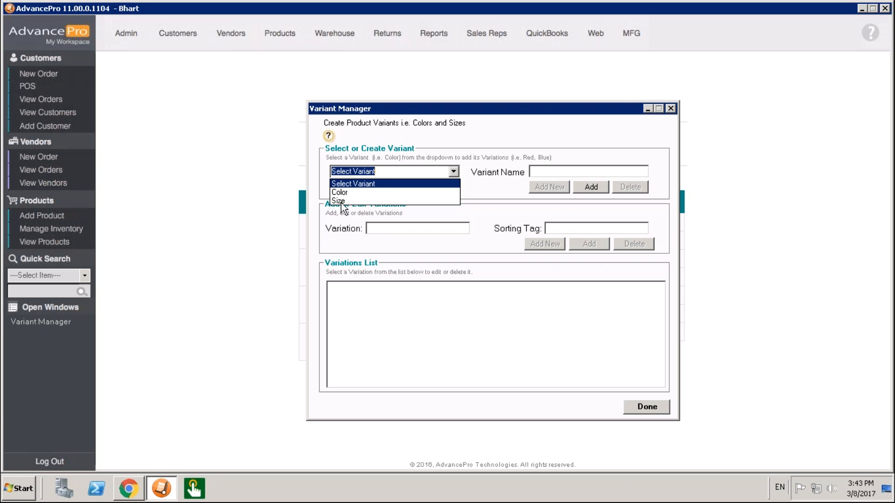
{"action": "left_click", "coordinate": [670, 111]}
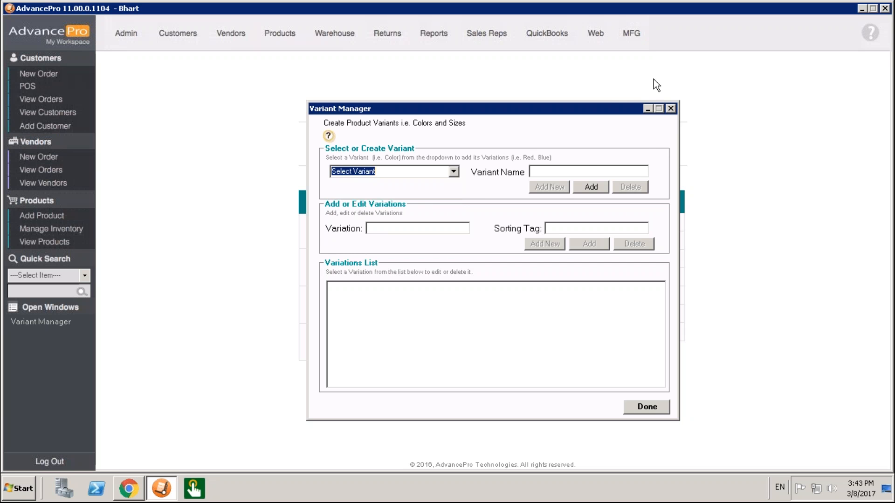
{"action": "left_click", "coordinate": [670, 109]}
Step: Check which variant the Order Matrix displays horizontally on the grid, and close the utilities
{"action": "left_click", "coordinate": [122, 37]}
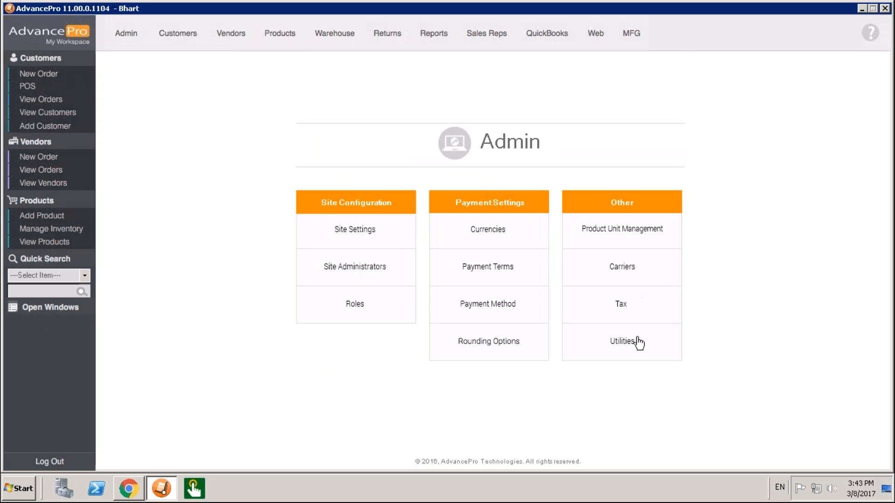
{"action": "left_click", "coordinate": [638, 343]}
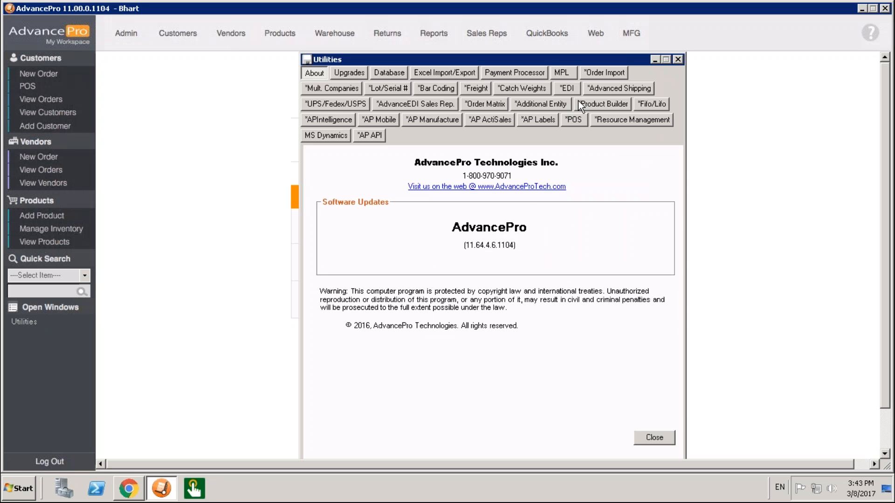
{"action": "left_click", "coordinate": [492, 105]}
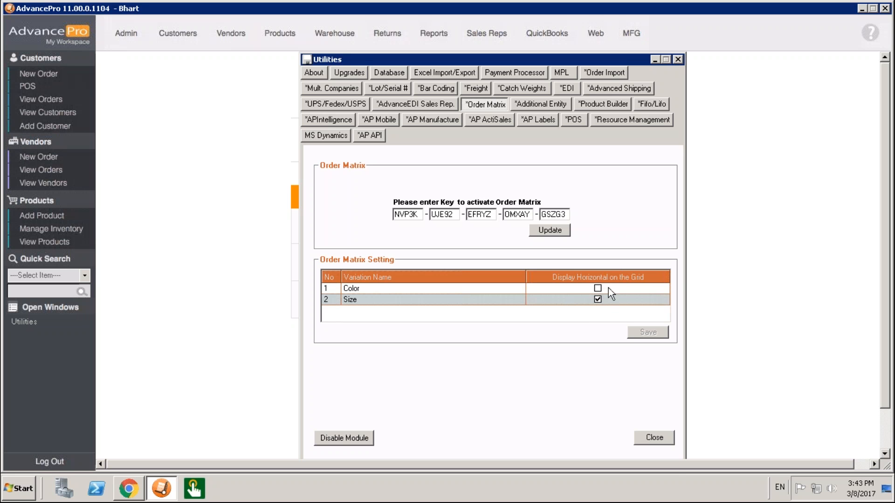
{"action": "left_click", "coordinate": [655, 438]}
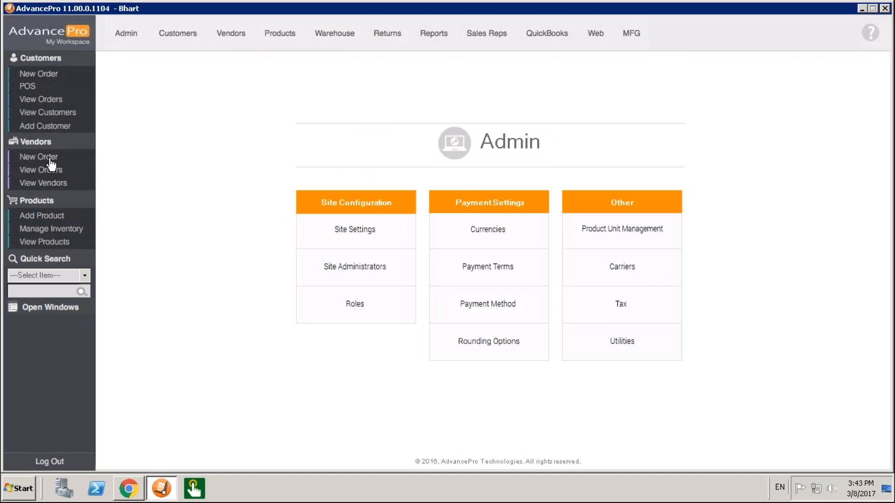
Step: Start a new vendor order for Vandelay Industries shipping to Warehouse 1 and proceed to its order details
{"action": "left_click", "coordinate": [51, 161]}
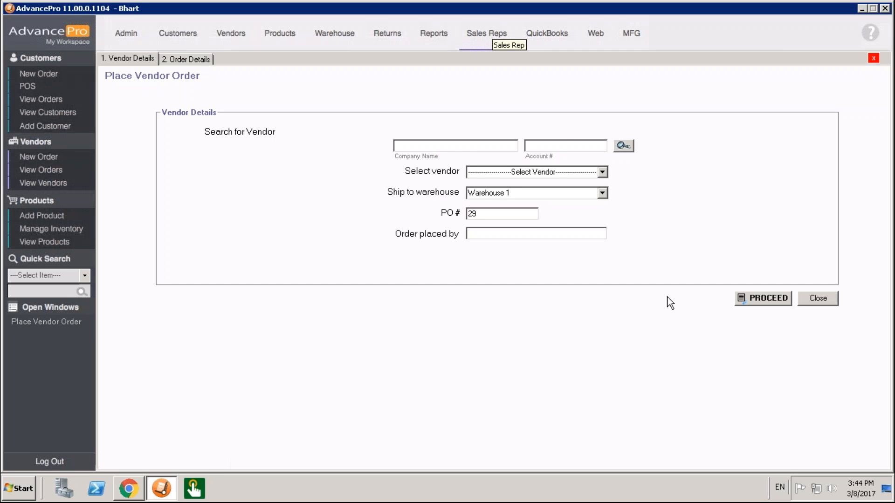
{"action": "left_click", "coordinate": [603, 171]}
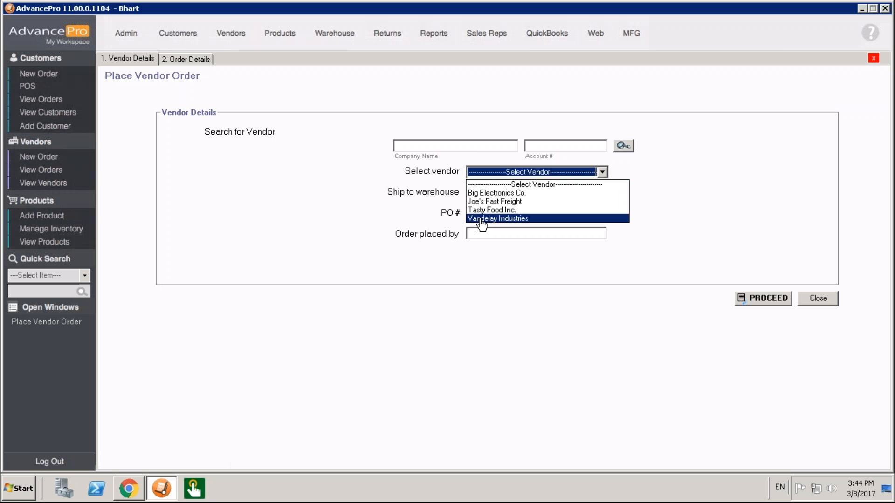
{"action": "left_click", "coordinate": [480, 219]}
{"action": "left_click", "coordinate": [759, 307]}
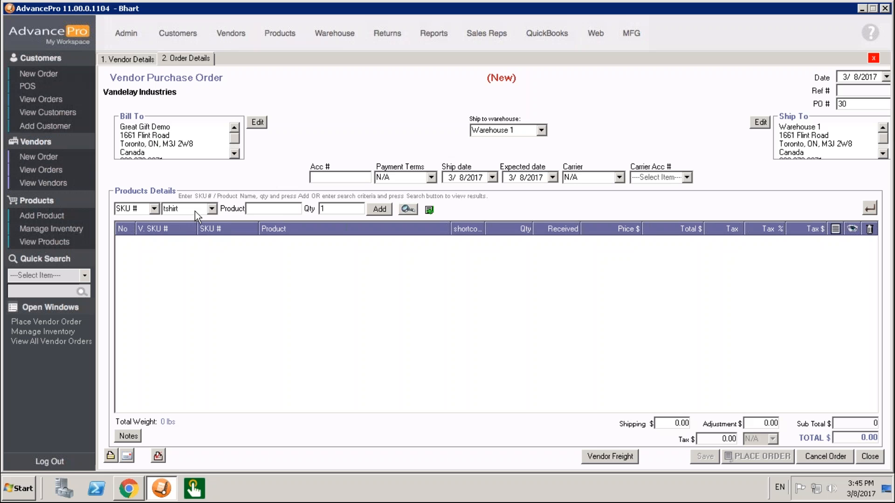
Step: Search for products with the SKU "tshirt" and open the T-shirt's order matrix
{"action": "double_click", "coordinate": [194, 211]}
{"action": "left_click", "coordinate": [409, 210]}
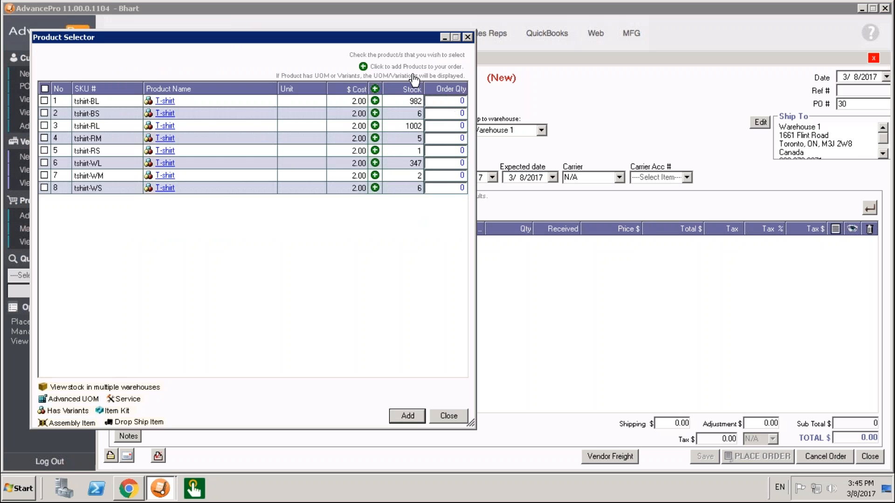
{"action": "left_click", "coordinate": [375, 102]}
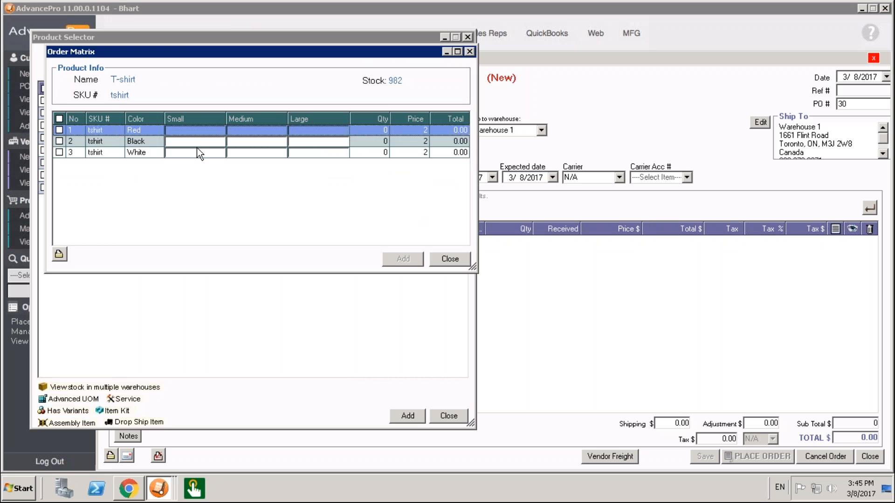
Step: Add 3 each of the Red Small, Medium and Large and the White Large T-shirts to the order through the matrix
{"action": "left_click", "coordinate": [194, 133]}
{"action": "type", "text": "3"}
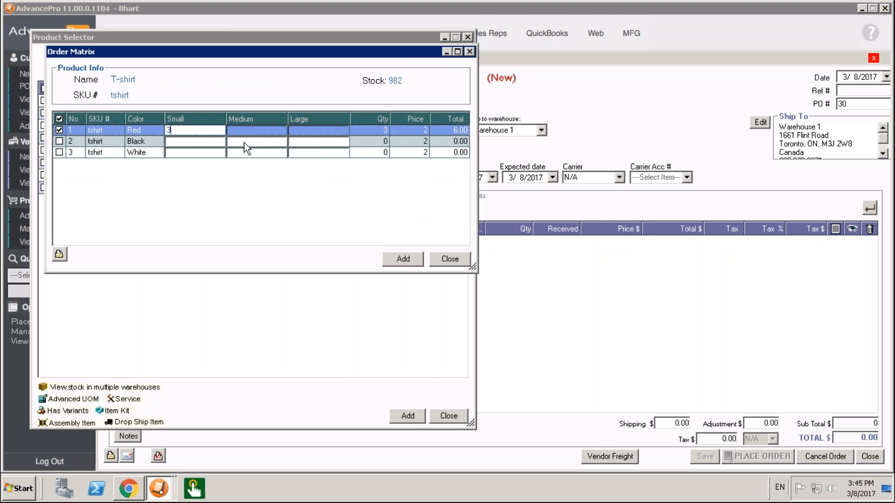
{"action": "left_click", "coordinate": [261, 145]}
{"action": "left_click", "coordinate": [258, 131]}
{"action": "type", "text": "3"}
{"action": "left_click", "coordinate": [317, 130]}
{"action": "type", "text": "3"}
{"action": "left_click", "coordinate": [307, 153]}
{"action": "type", "text": "3"}
{"action": "left_click", "coordinate": [398, 256]}
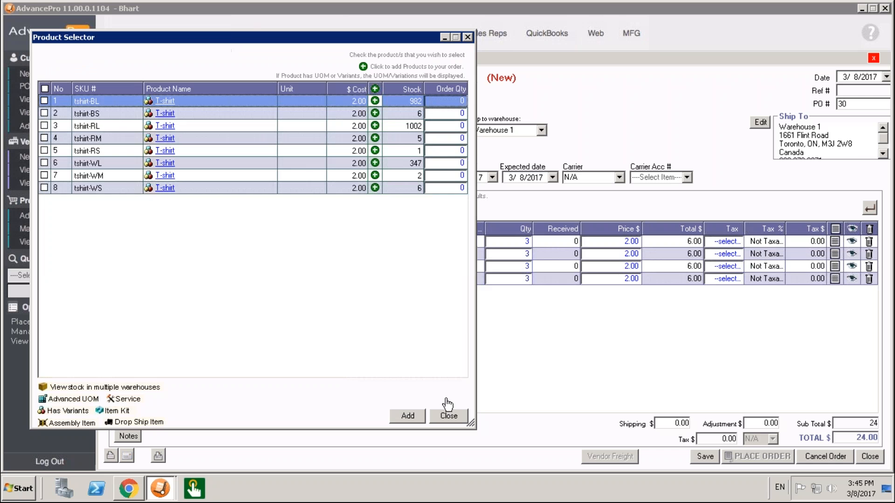
{"action": "left_click", "coordinate": [419, 415]}
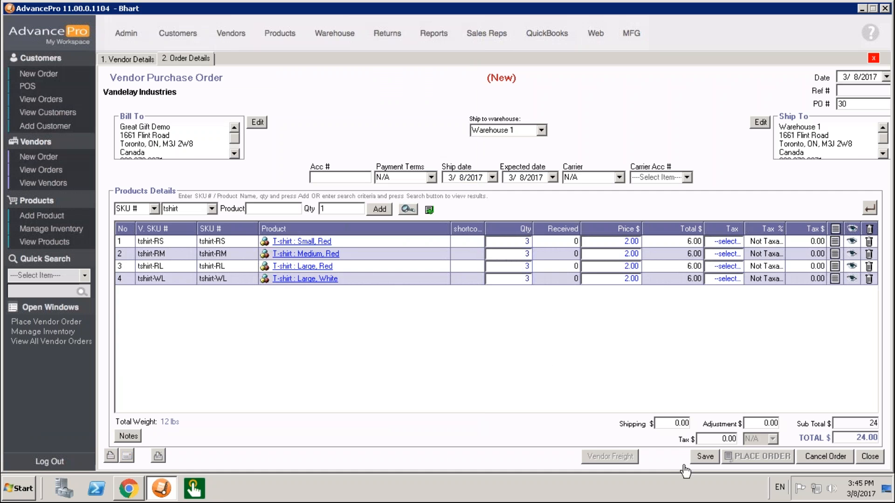
Step: Save the purchase order and review its matrix view and printable matrix report
{"action": "left_click", "coordinate": [705, 457]}
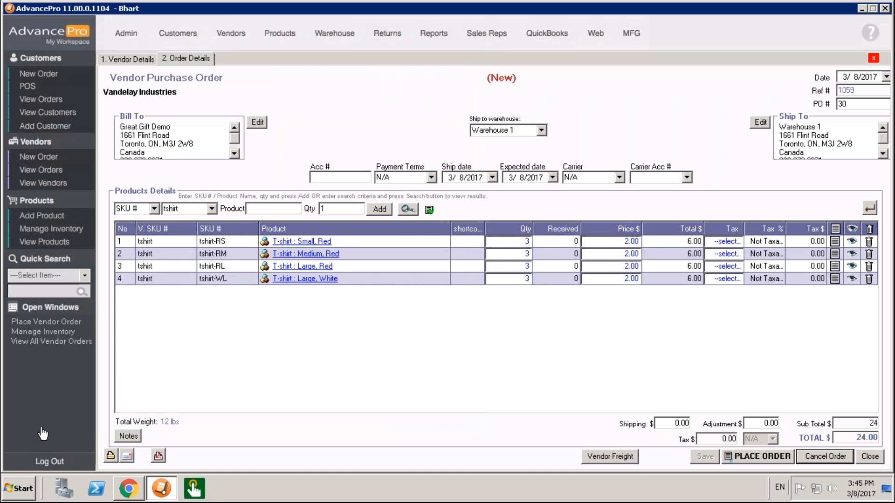
{"action": "left_click", "coordinate": [158, 457]}
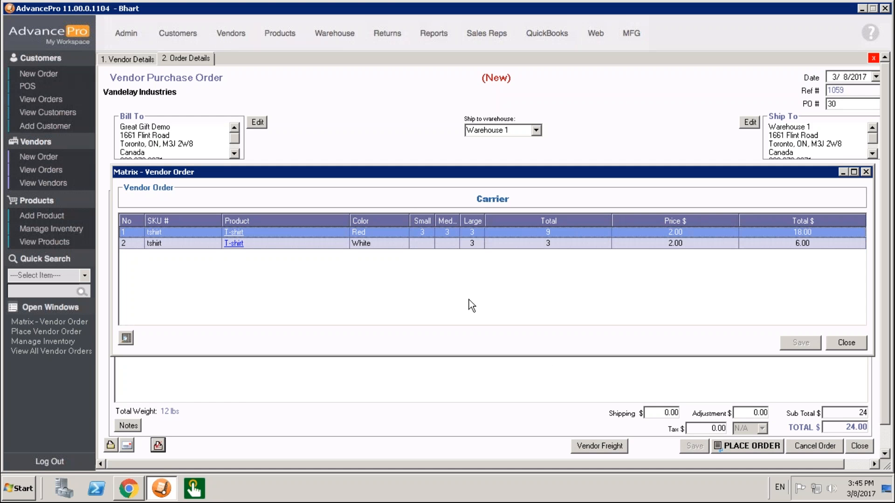
{"action": "left_click", "coordinate": [126, 338]}
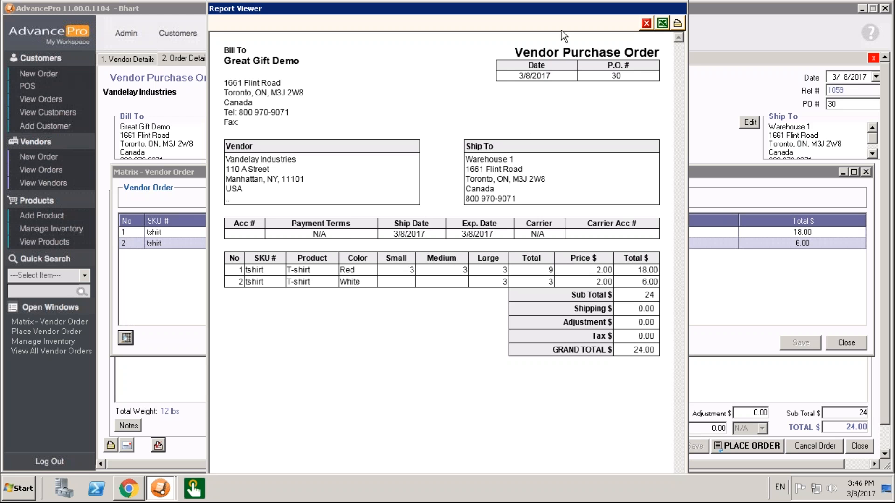
{"action": "left_click", "coordinate": [646, 23]}
{"action": "left_click", "coordinate": [845, 342]}
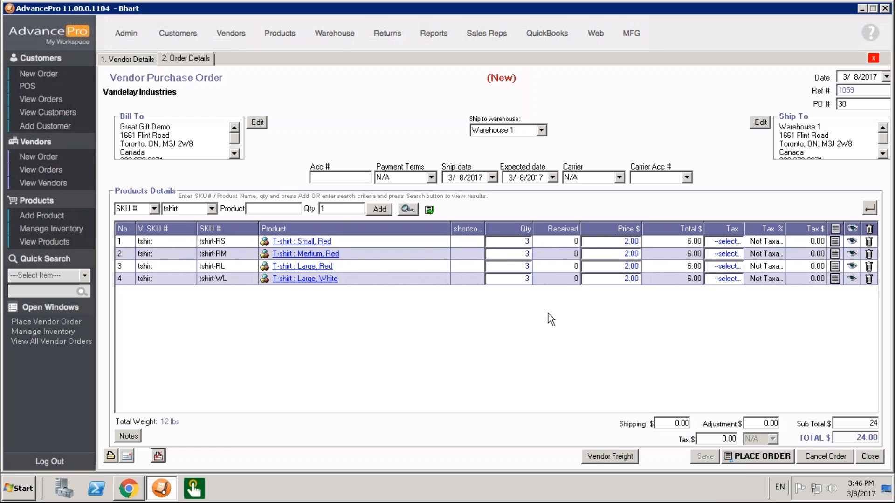
Step: Place the order without emailing it, and open the Vandelay Industries order from the warehouse's orders to receive
{"action": "left_click", "coordinate": [732, 456]}
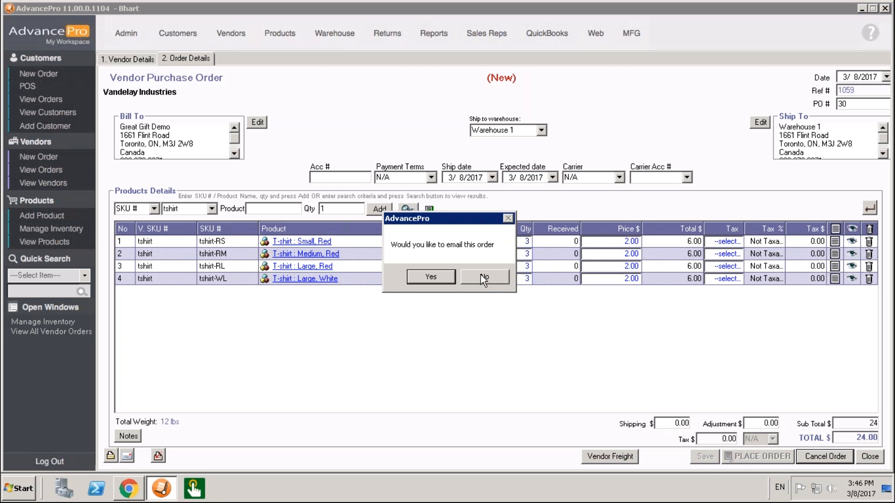
{"action": "left_click", "coordinate": [480, 276]}
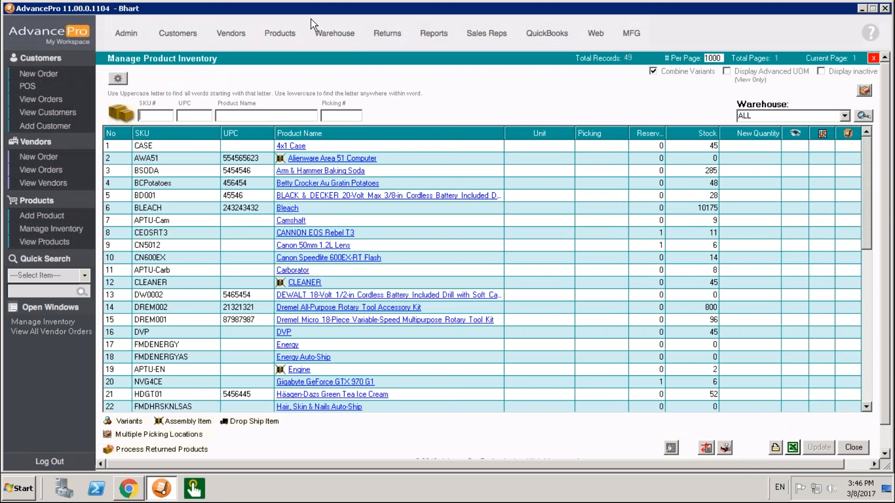
{"action": "left_click", "coordinate": [313, 25]}
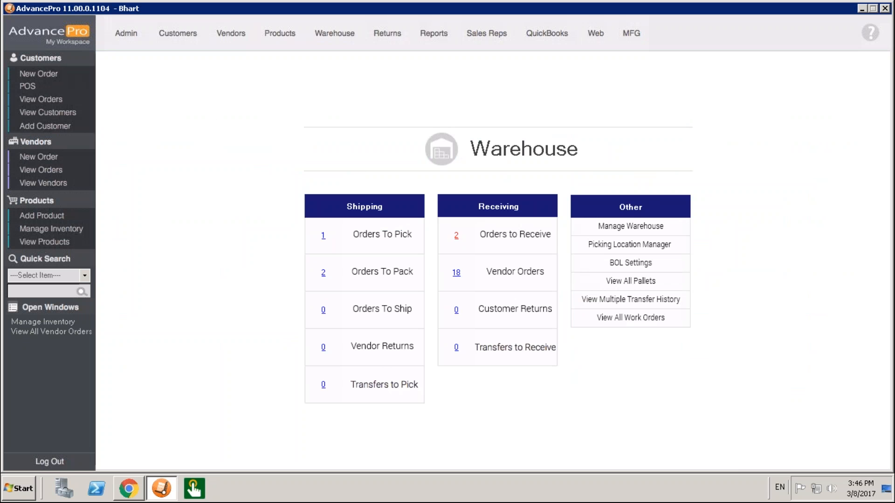
{"action": "left_click", "coordinate": [457, 235]}
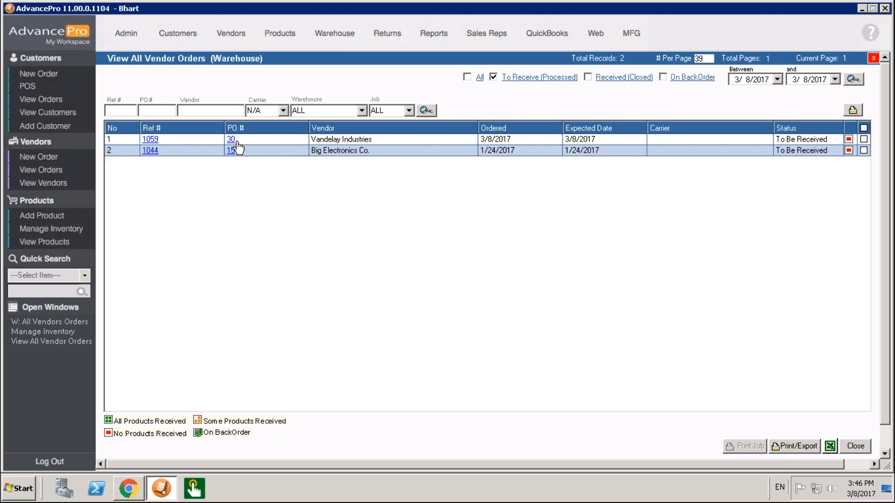
{"action": "left_click", "coordinate": [231, 140]}
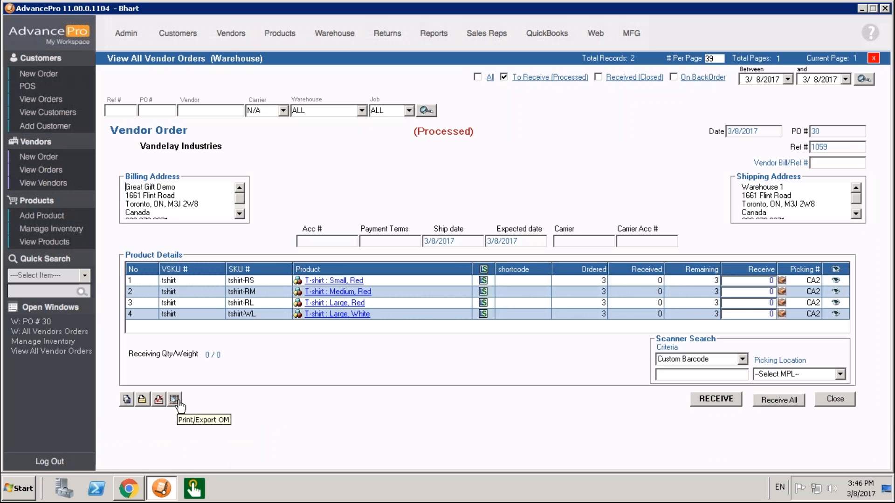
Step: Preview the order matrix receiving report for the Vandelay Industries vendor order, and close the report
{"action": "left_click", "coordinate": [178, 401]}
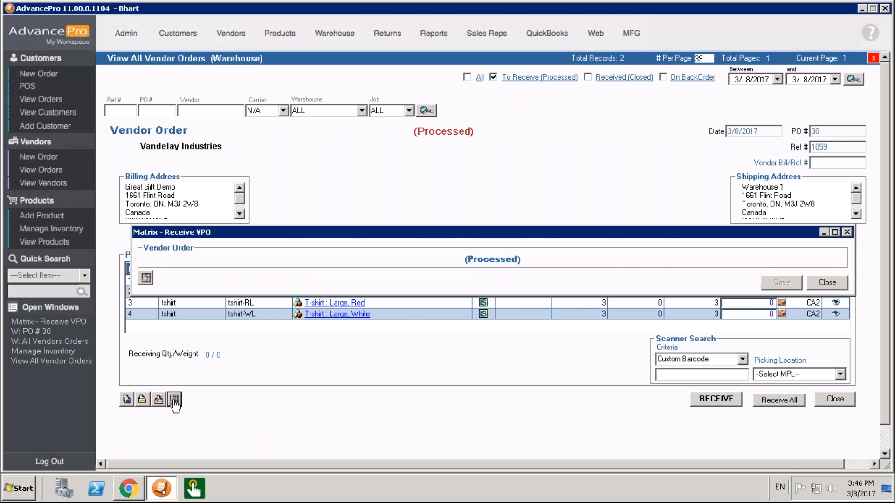
{"action": "left_click", "coordinate": [145, 278]}
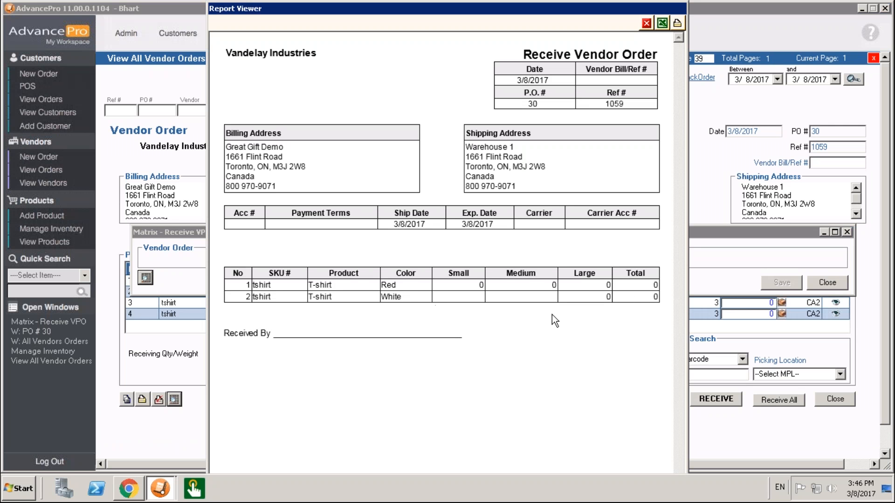
{"action": "left_click", "coordinate": [646, 22]}
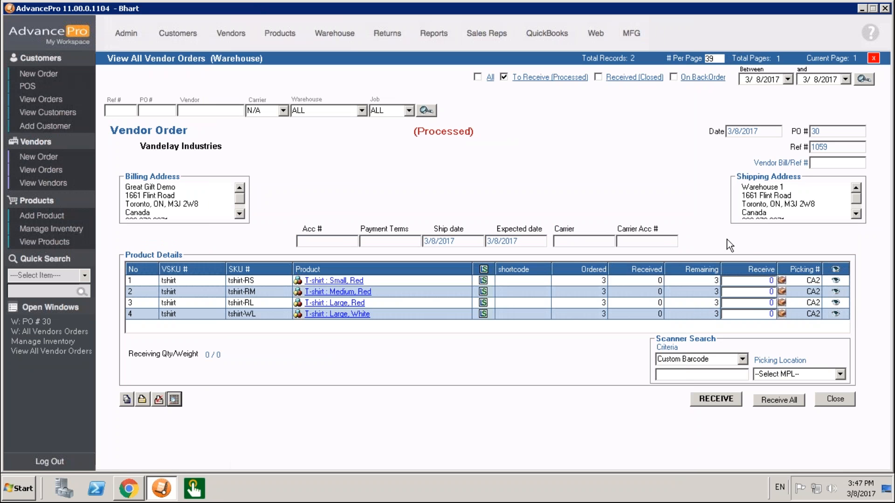
Step: Fill in the full remaining quantities to receive for all T-shirt lines, and review the matrix receiving report again
{"action": "left_click", "coordinate": [775, 401]}
{"action": "left_click", "coordinate": [174, 400]}
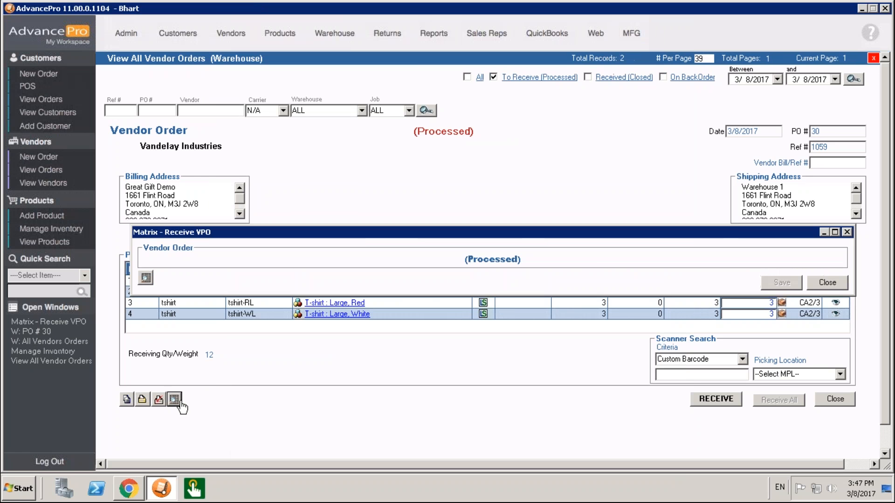
{"action": "left_click", "coordinate": [146, 278]}
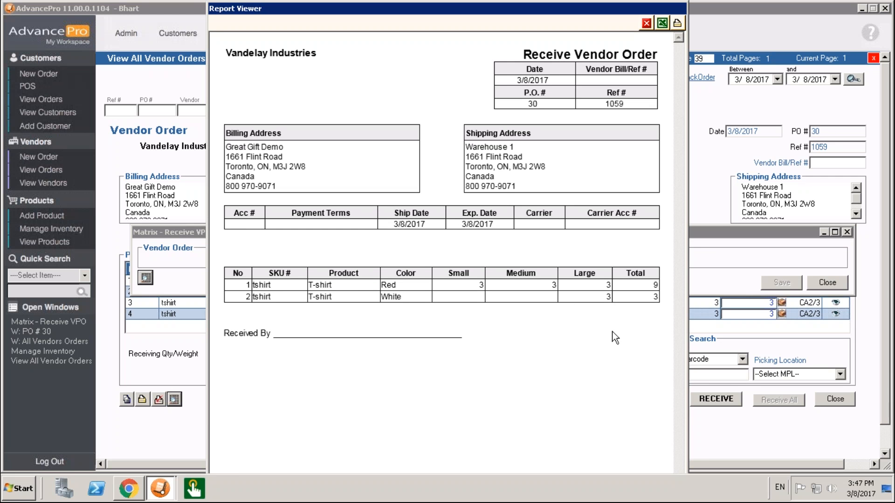
{"action": "left_click", "coordinate": [649, 22]}
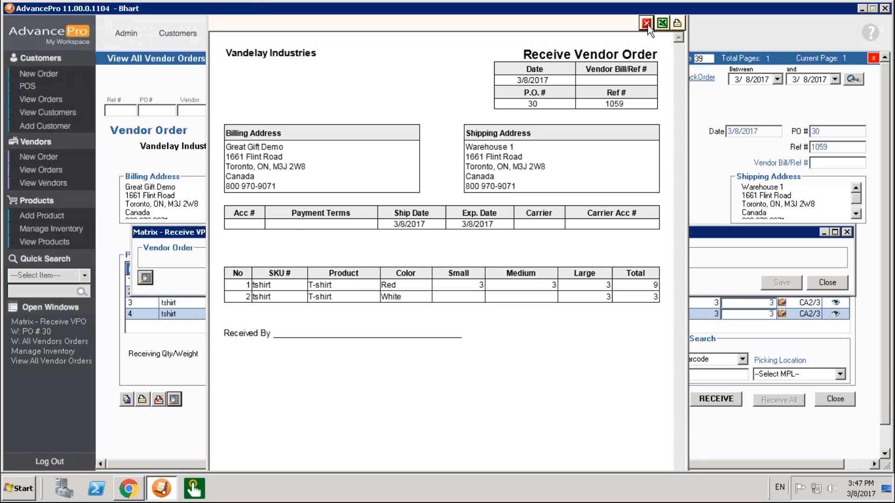